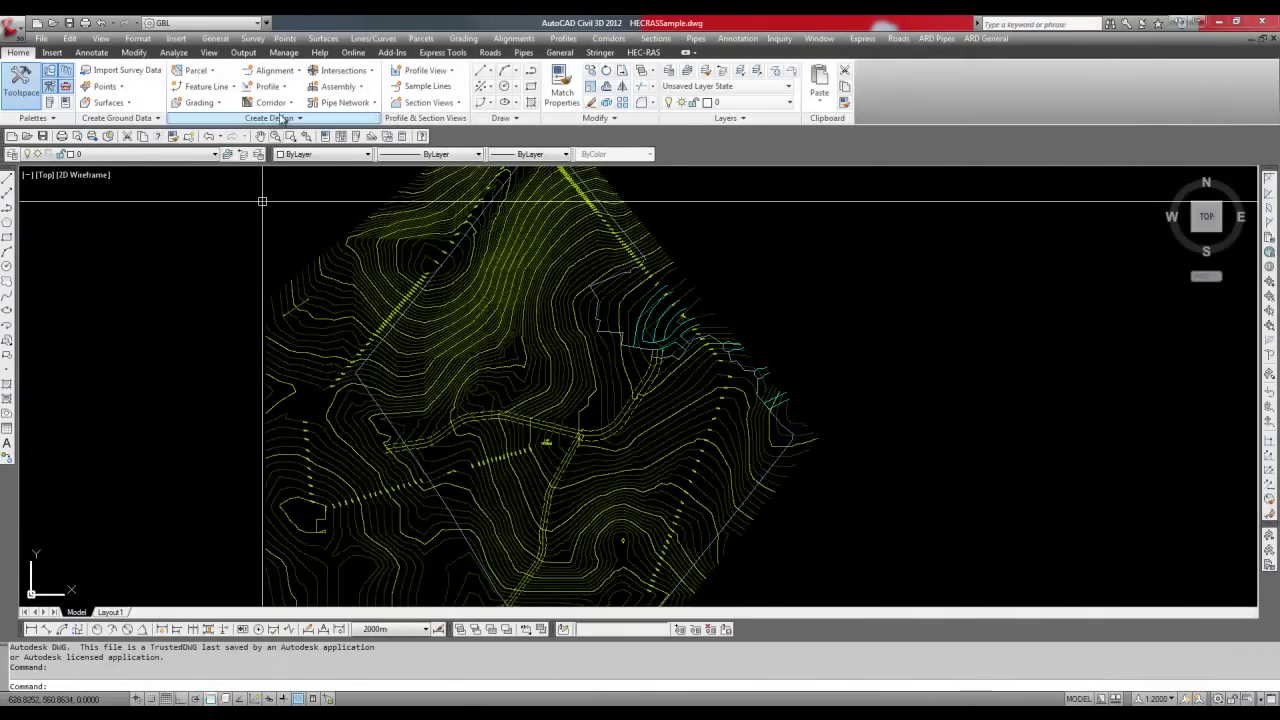
Step: Create the HEC_Lower alignment from its polyline with Centreline style, Major & Minor 20m & 10m labels, no curves
{"action": "left_click", "coordinate": [279, 73]}
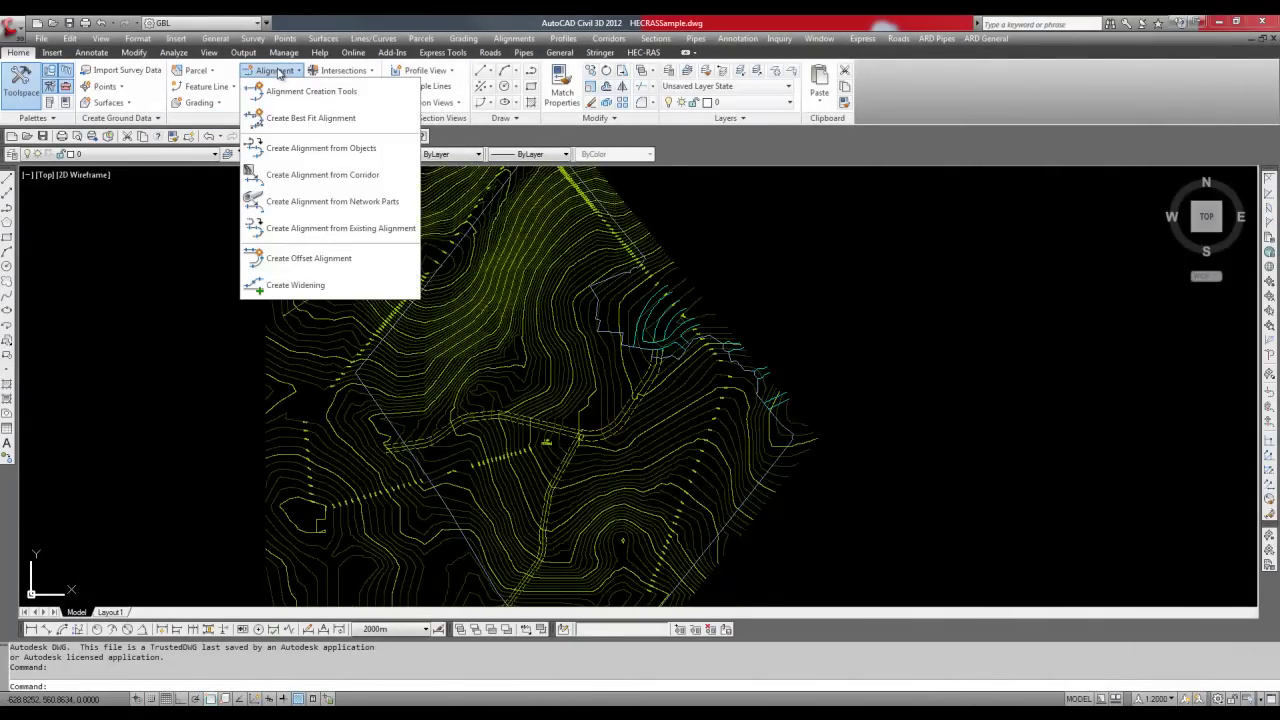
{"action": "left_click", "coordinate": [296, 150]}
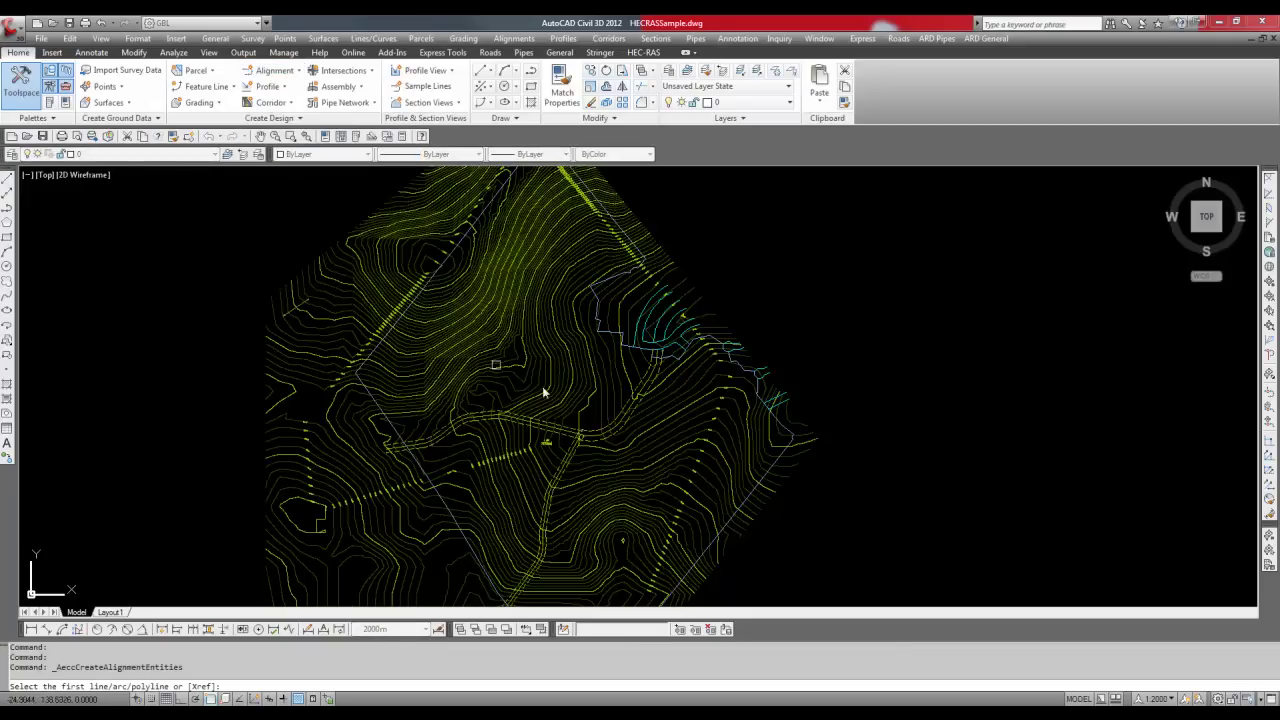
{"action": "scroll", "coordinate": [652, 384], "scroll_direction": "up", "scroll_amount": 3}
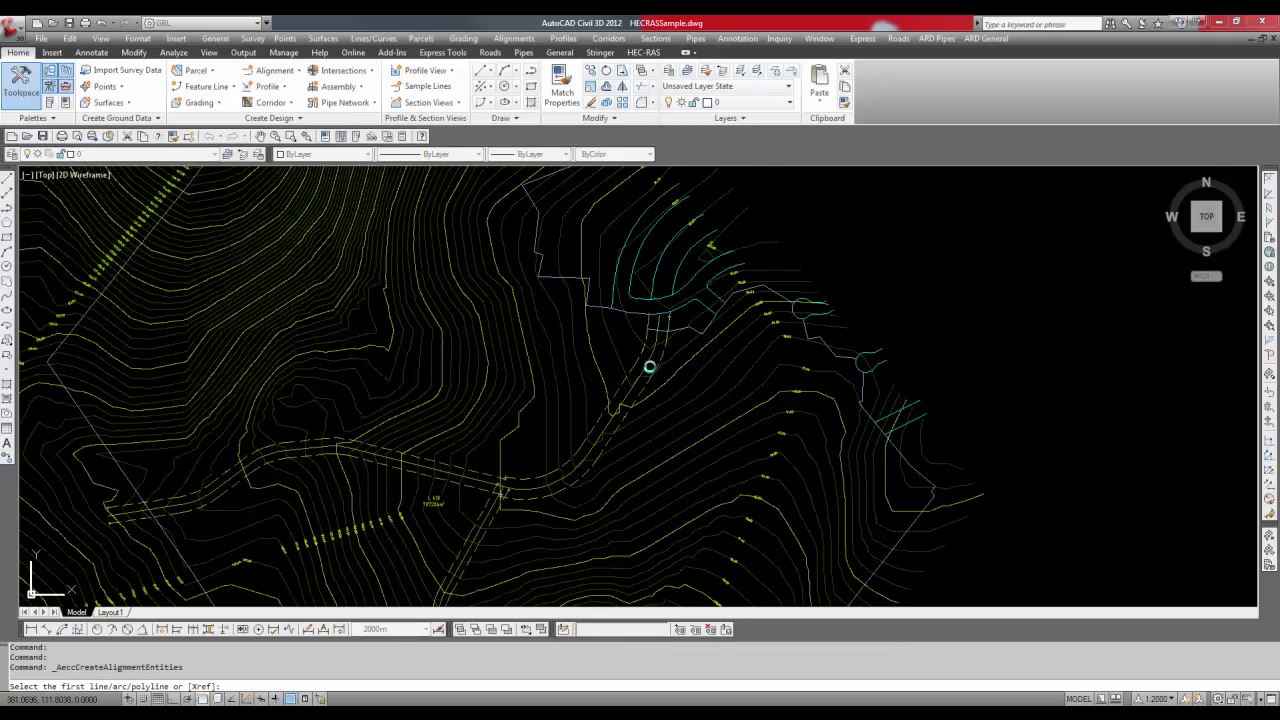
{"action": "left_click", "coordinate": [649, 363]}
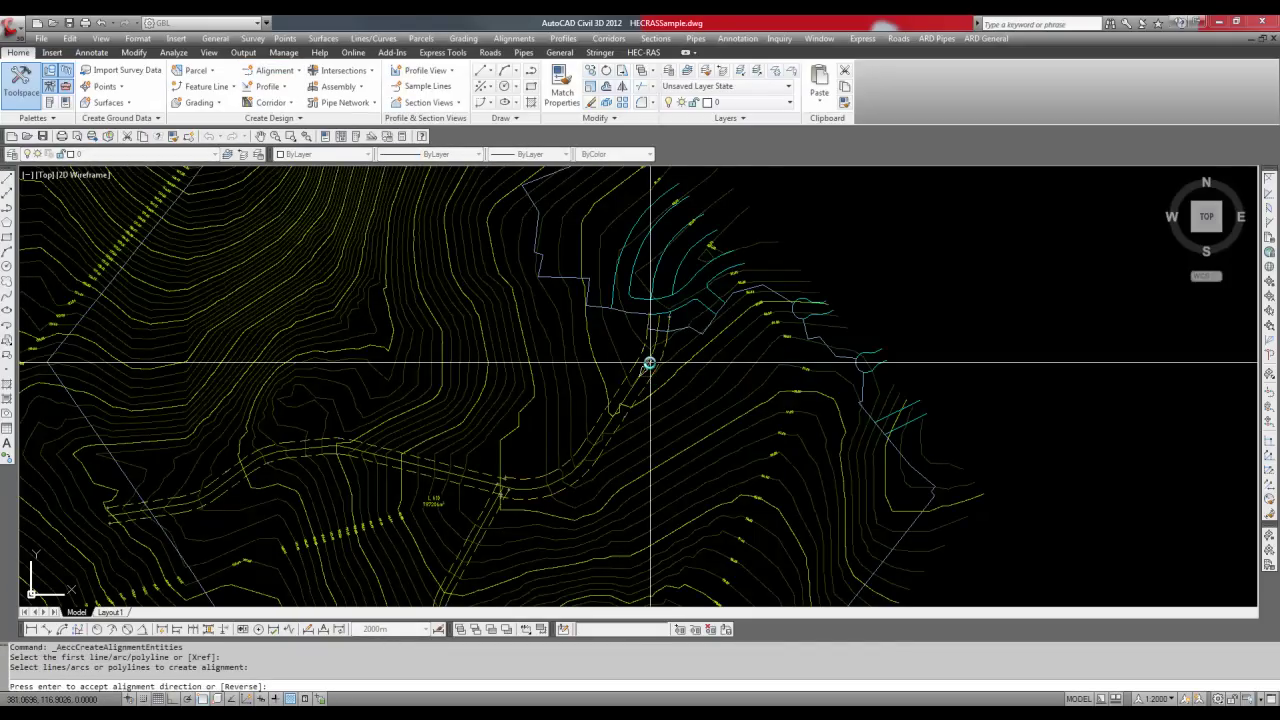
{"action": "key", "text": "Return"}
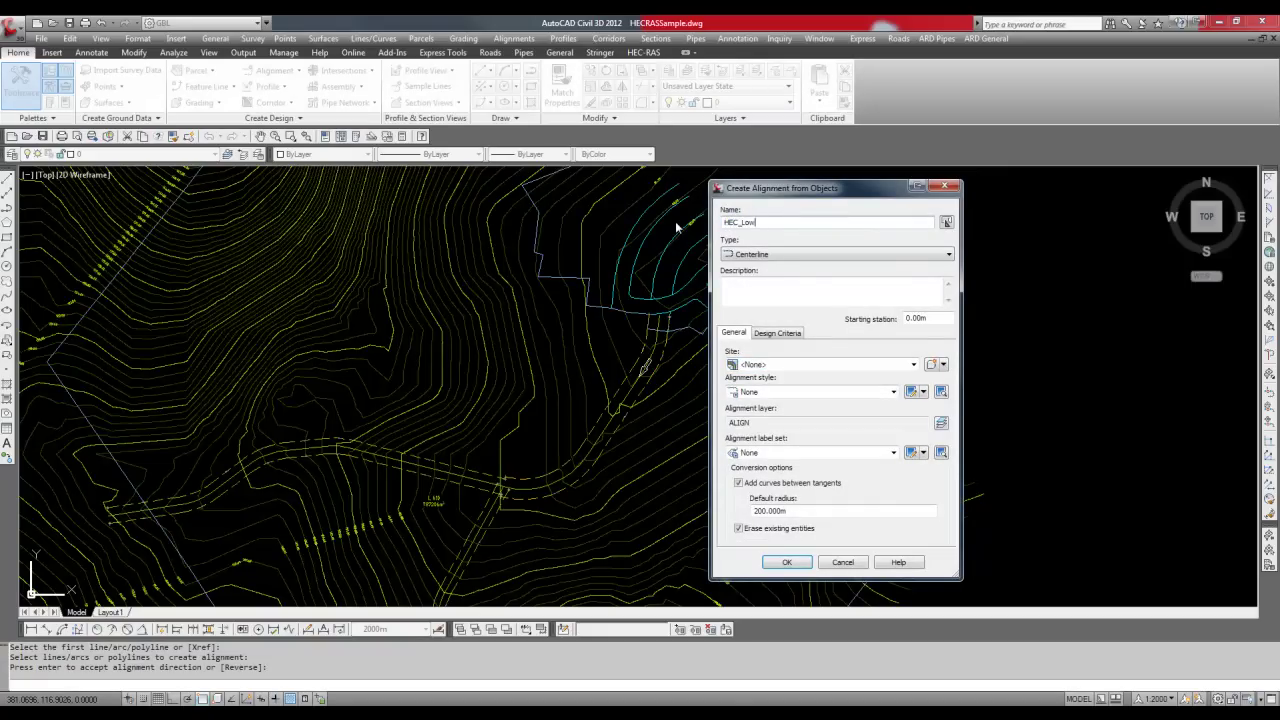
{"action": "left_click", "coordinate": [765, 392]}
{"action": "left_click", "coordinate": [770, 415]}
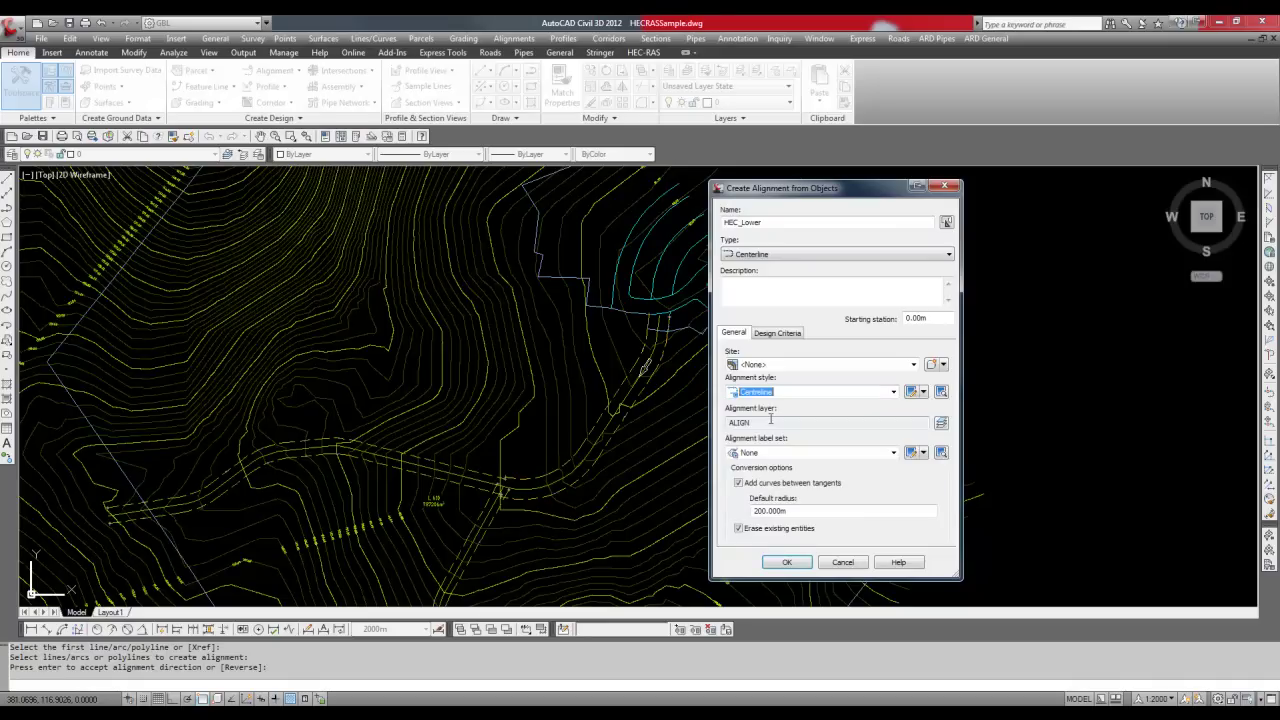
{"action": "left_click", "coordinate": [771, 453]}
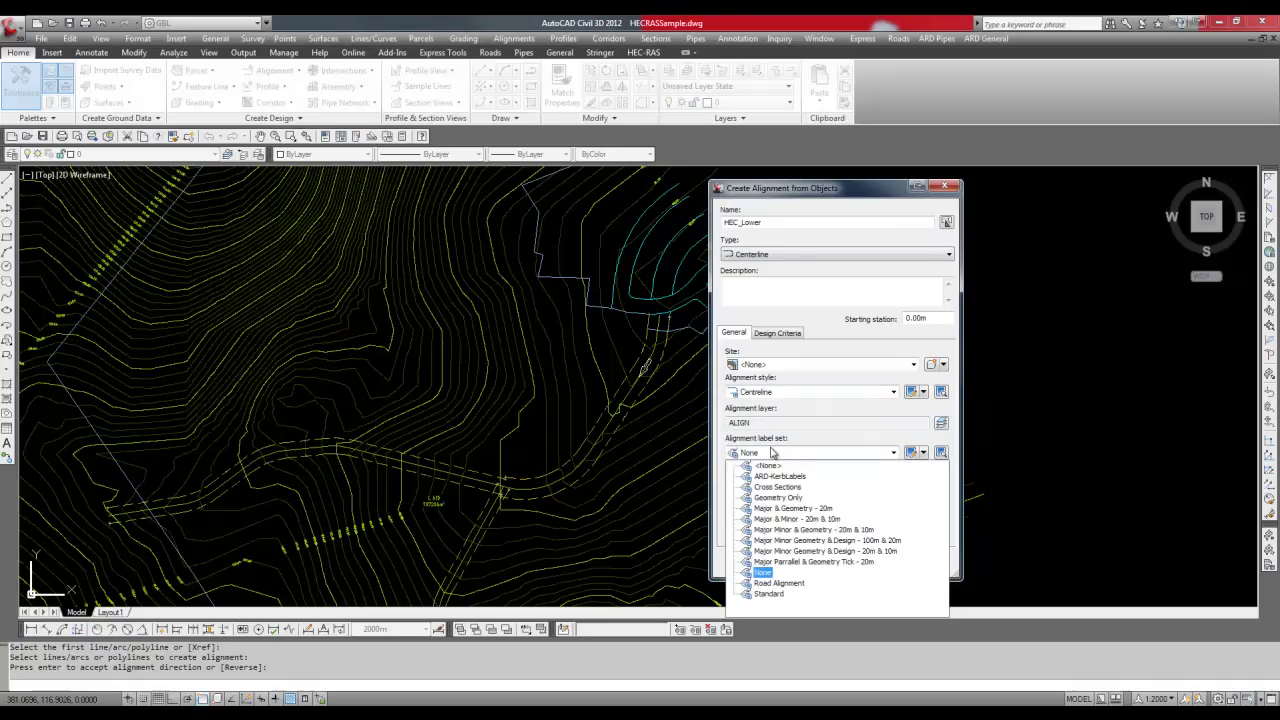
{"action": "left_click", "coordinate": [781, 520]}
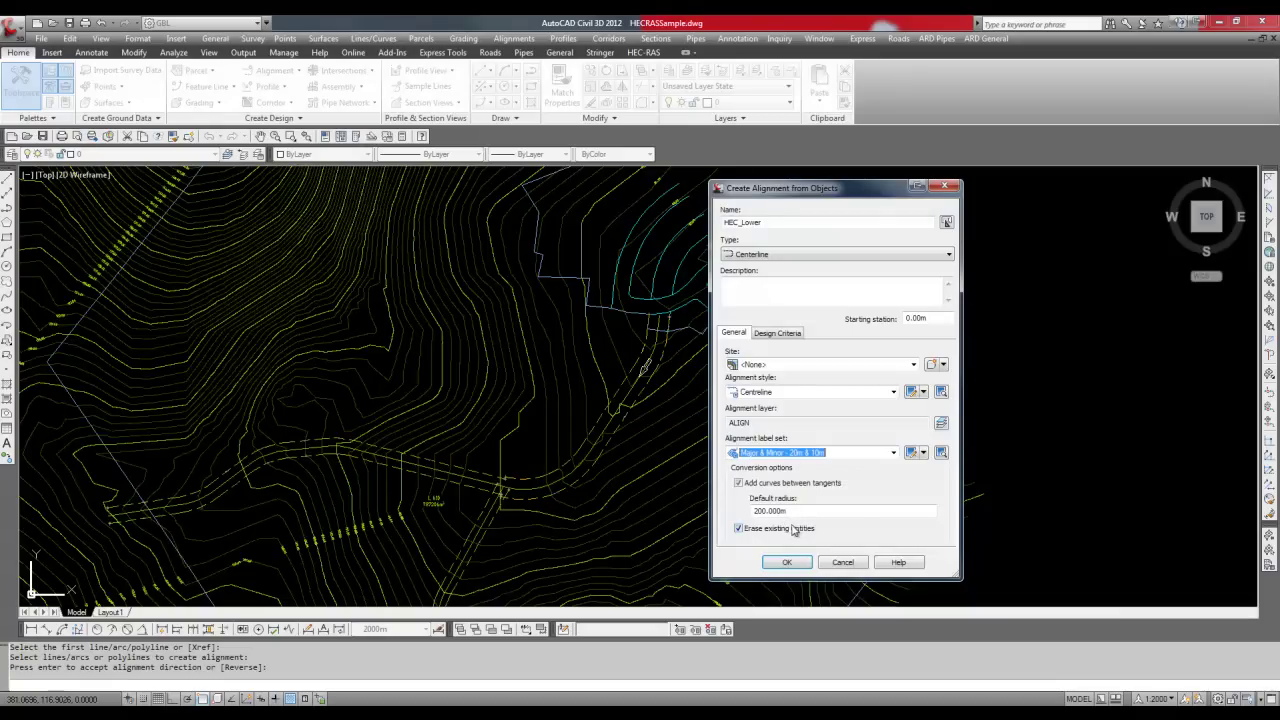
{"action": "left_click", "coordinate": [739, 484]}
{"action": "left_click", "coordinate": [786, 562]}
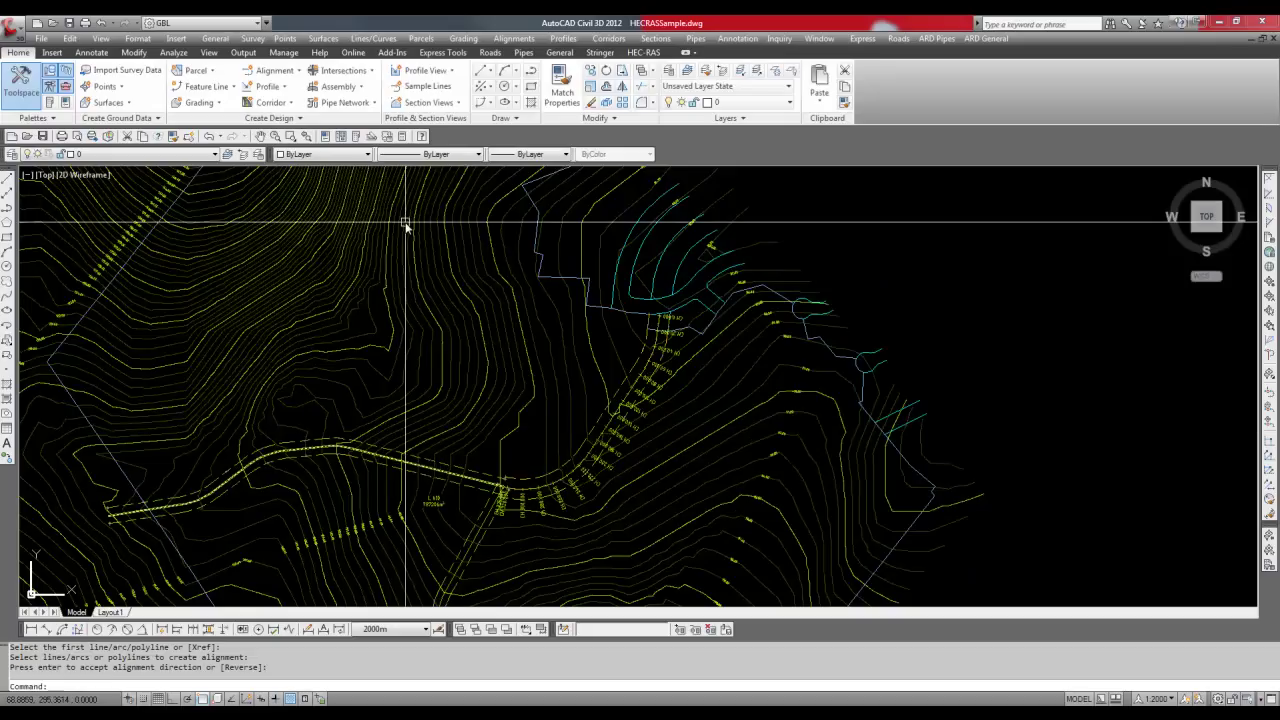
Step: Convert the western channel polyline into an alignment with the same settings
{"action": "left_click", "coordinate": [298, 70]}
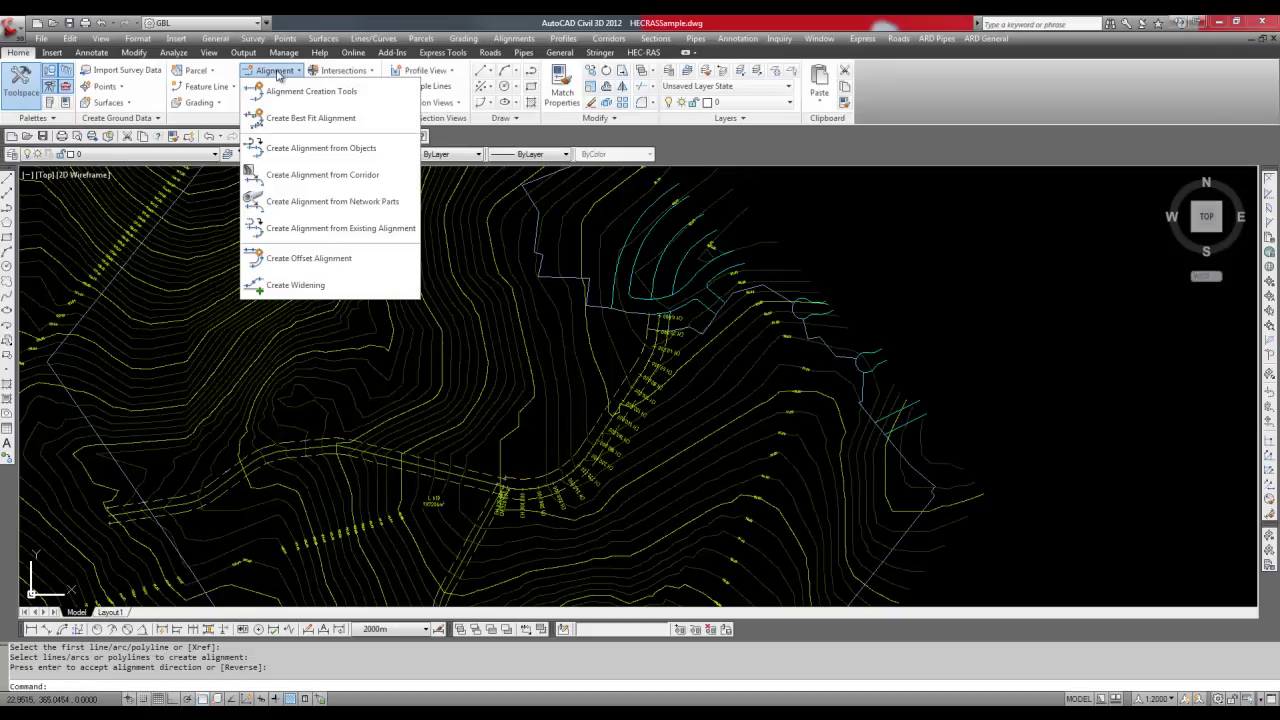
{"action": "left_click", "coordinate": [330, 137]}
{"action": "left_click", "coordinate": [455, 468]}
{"action": "key", "text": "Return"}
{"action": "key", "text": "Return"}
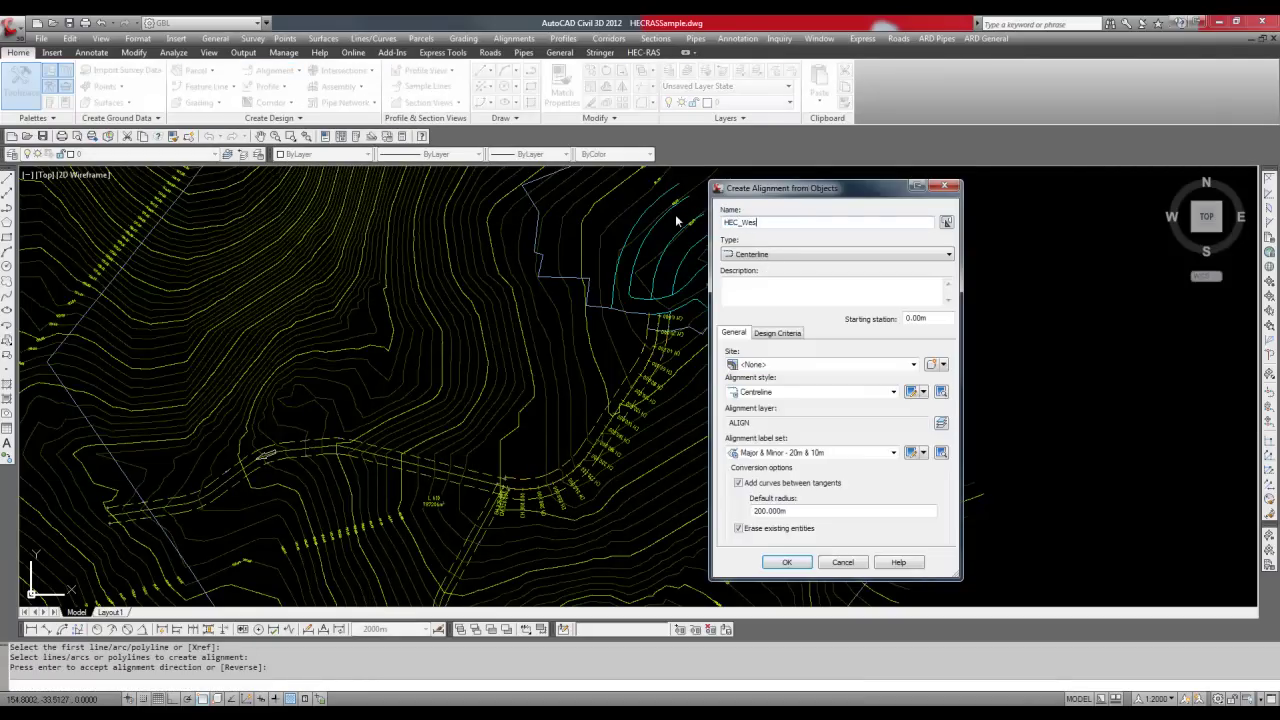
{"action": "left_click", "coordinate": [787, 562]}
Step: Create the HEC_South alignment from the southern polyline without added curves
{"action": "key", "text": "Return"}
{"action": "scroll", "coordinate": [509, 515], "scroll_direction": "up", "scroll_amount": 6}
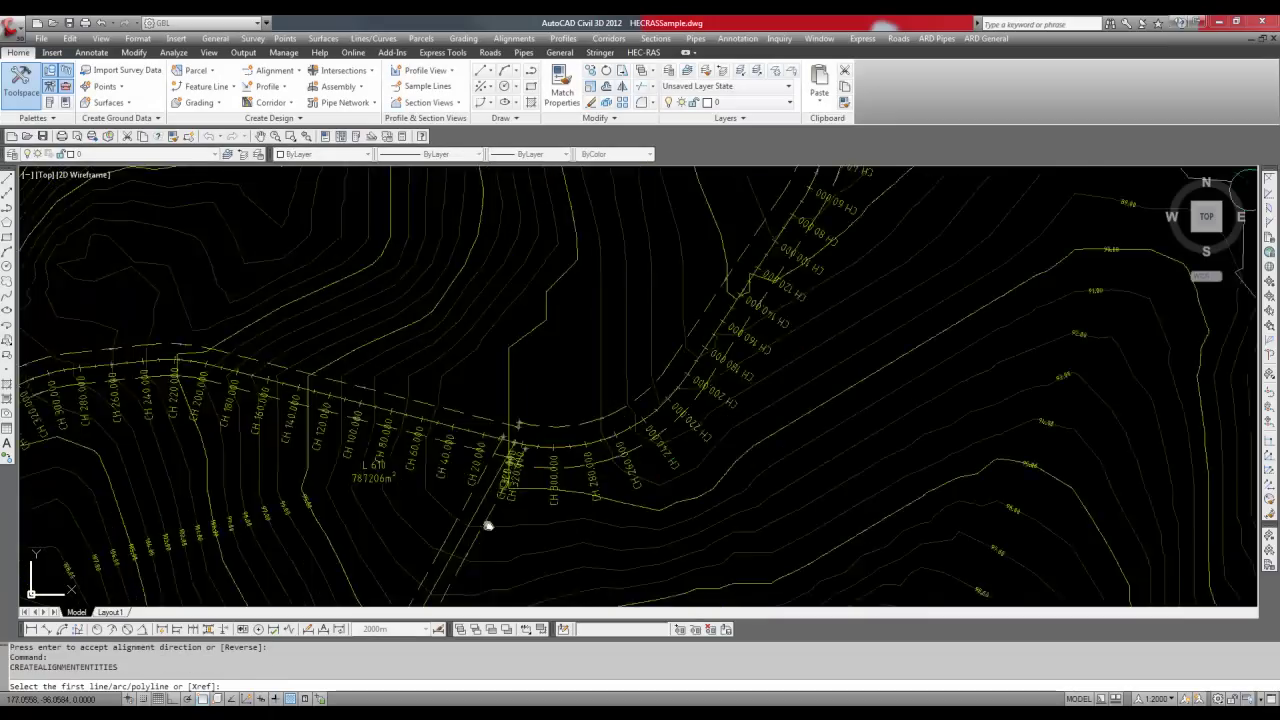
{"action": "left_click", "coordinate": [657, 278]}
{"action": "key", "text": "Return"}
{"action": "key", "text": "Return"}
{"action": "type", "text": "HEC"}
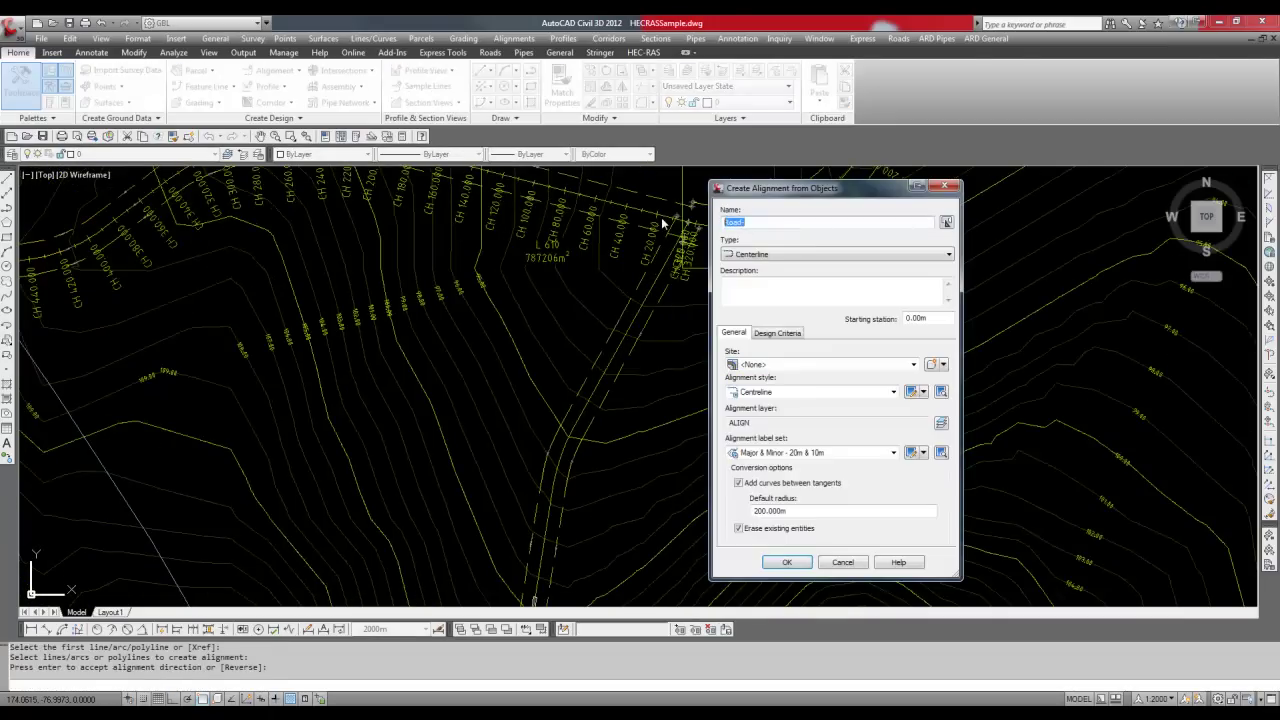
{"action": "type", "text": "_South"}
{"action": "left_click", "coordinate": [738, 483]}
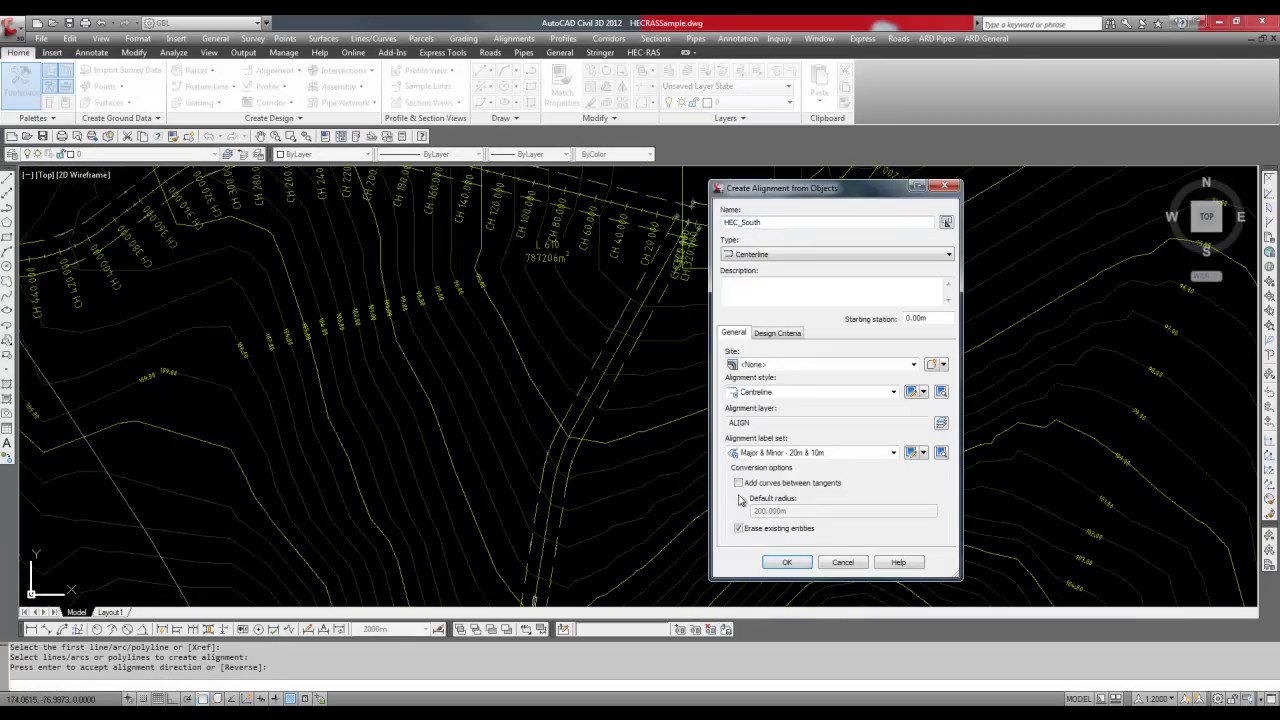
{"action": "left_click", "coordinate": [785, 563]}
{"action": "scroll", "coordinate": [560, 423], "scroll_direction": "down", "scroll_amount": 5}
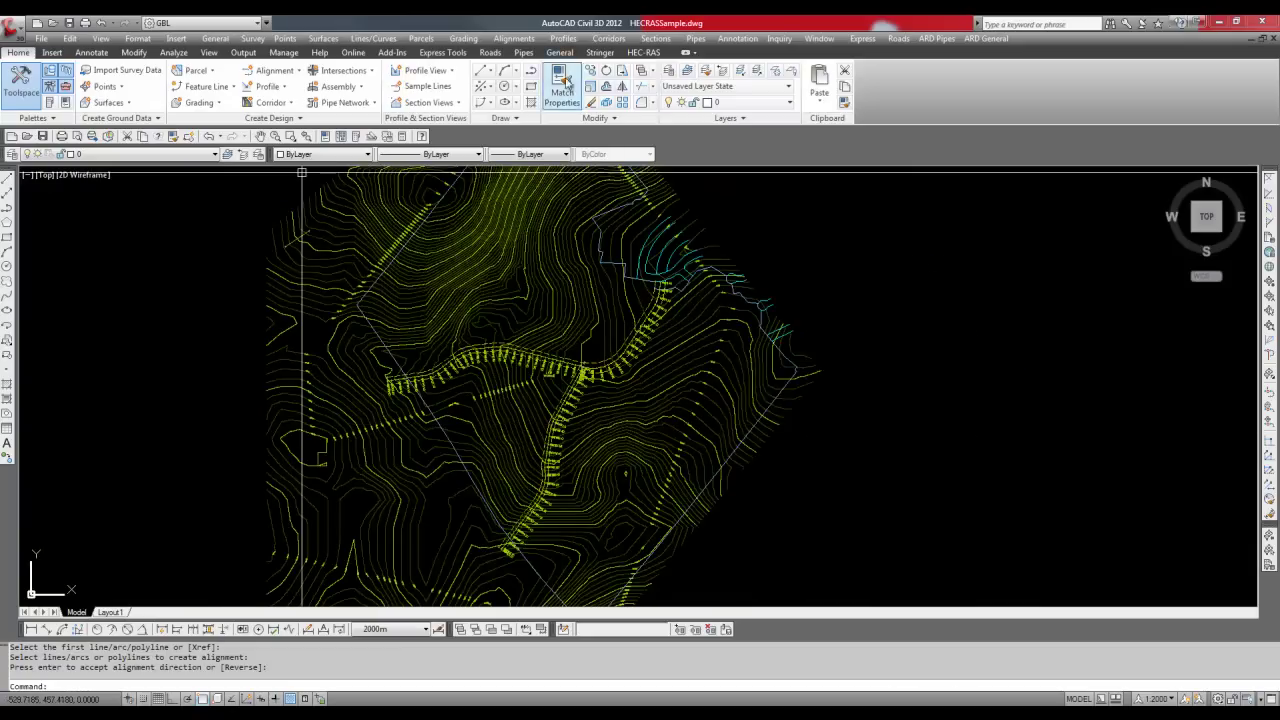
Step: Start a HEC-RAS river on the HEC_Lower alignment with spiral spacing 2 and tangent spacing 20
{"action": "left_click", "coordinate": [645, 53]}
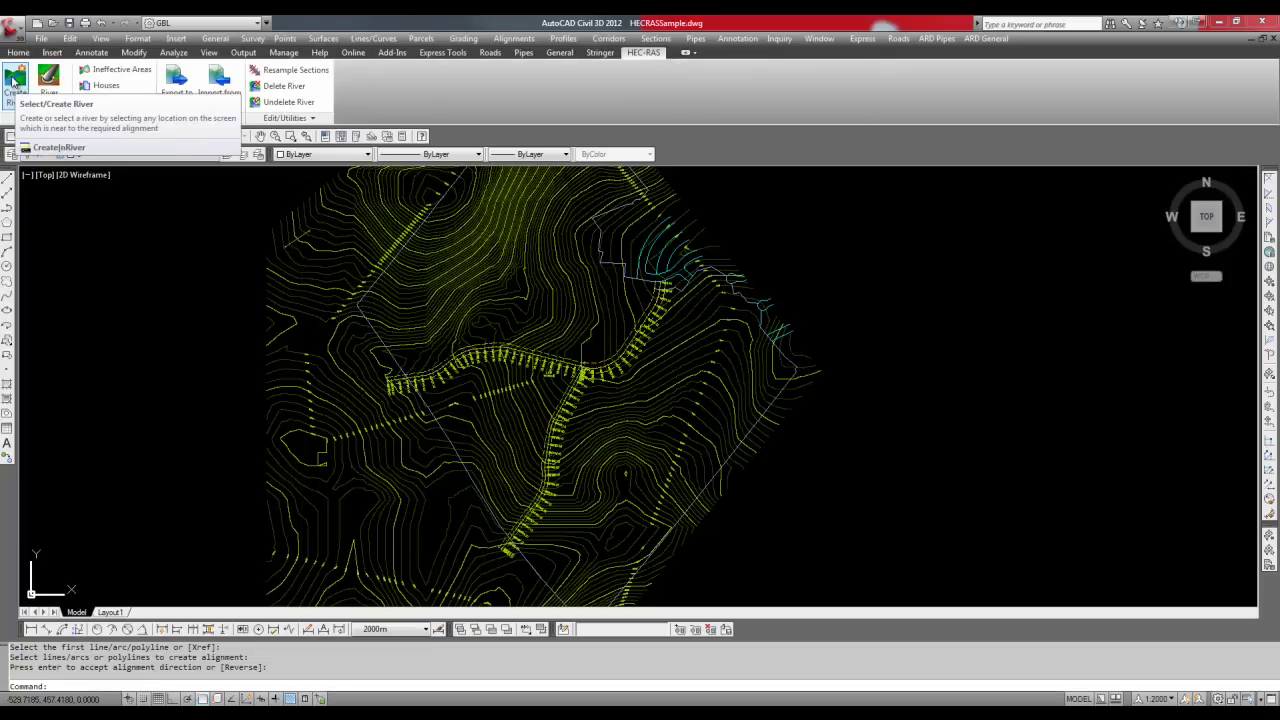
{"action": "left_click", "coordinate": [14, 86]}
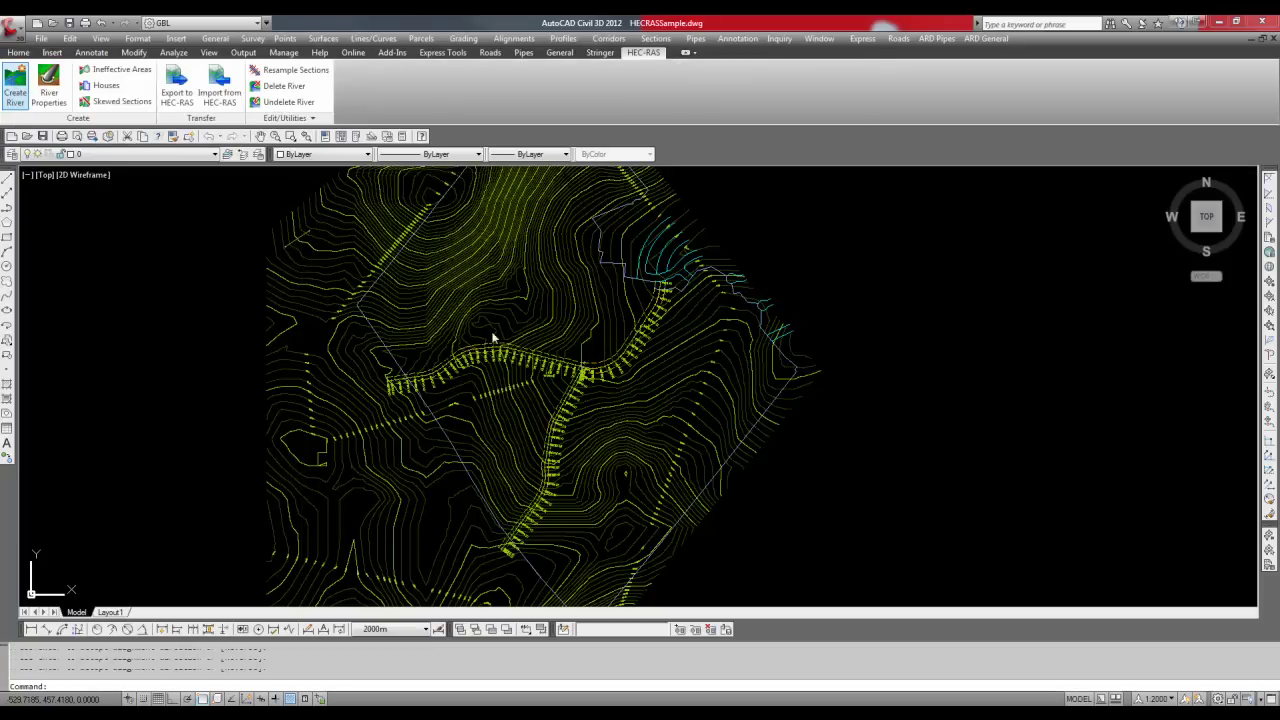
{"action": "left_click", "coordinate": [648, 321]}
{"action": "left_click", "coordinate": [536, 368]}
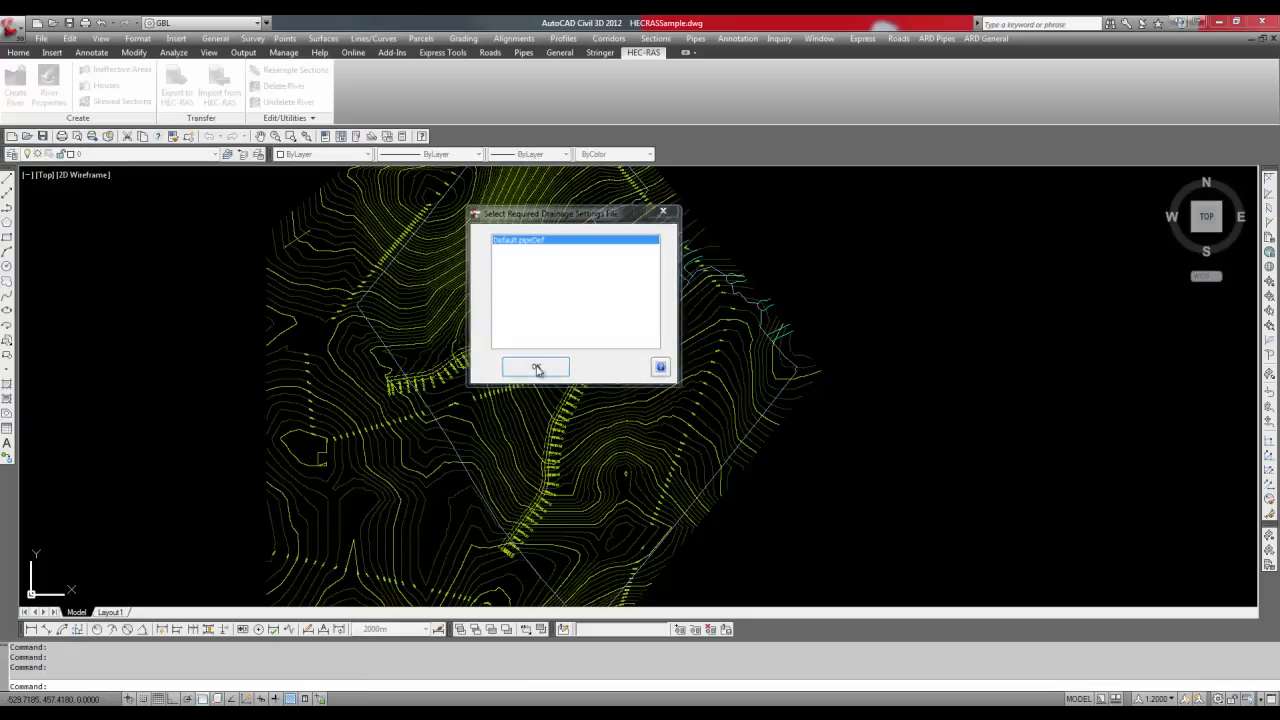
{"action": "scroll", "coordinate": [650, 318], "scroll_direction": "up", "scroll_amount": 5}
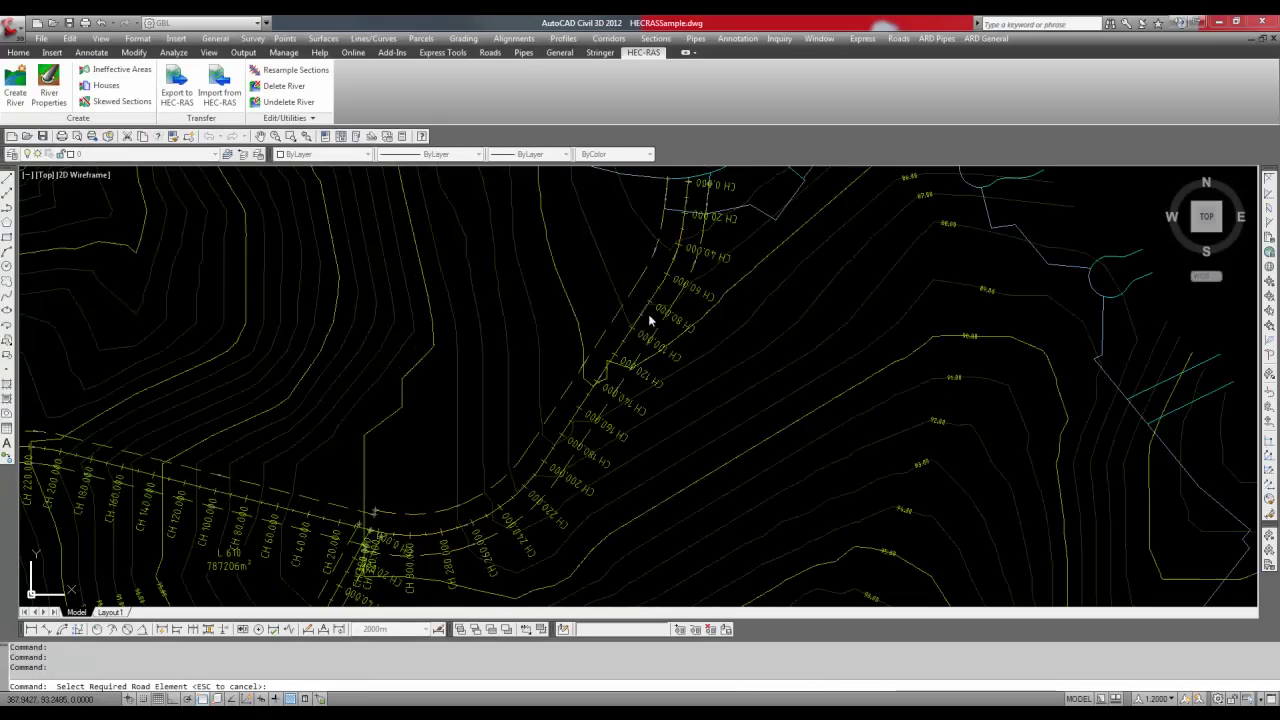
{"action": "left_click", "coordinate": [645, 320]}
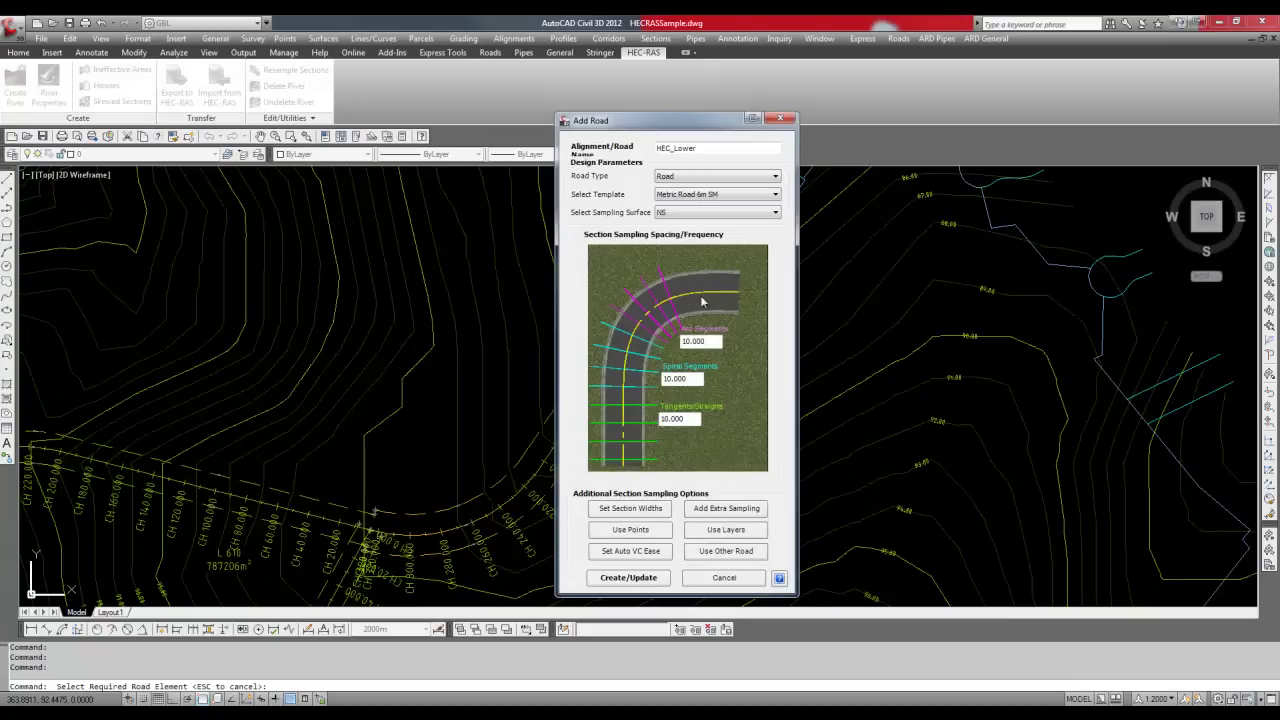
{"action": "double_click", "coordinate": [700, 341]}
{"action": "double_click", "coordinate": [695, 377]}
{"action": "type", "text": "20"}
{"action": "double_click", "coordinate": [679, 418]}
{"action": "type", "text": "20"}
Step: Set section widths of 100 left and right and create the HEC_Lower river sections
{"action": "left_click", "coordinate": [624, 511]}
{"action": "left_click_drag", "start_coordinate": [706, 279], "coordinate": [620, 281]}
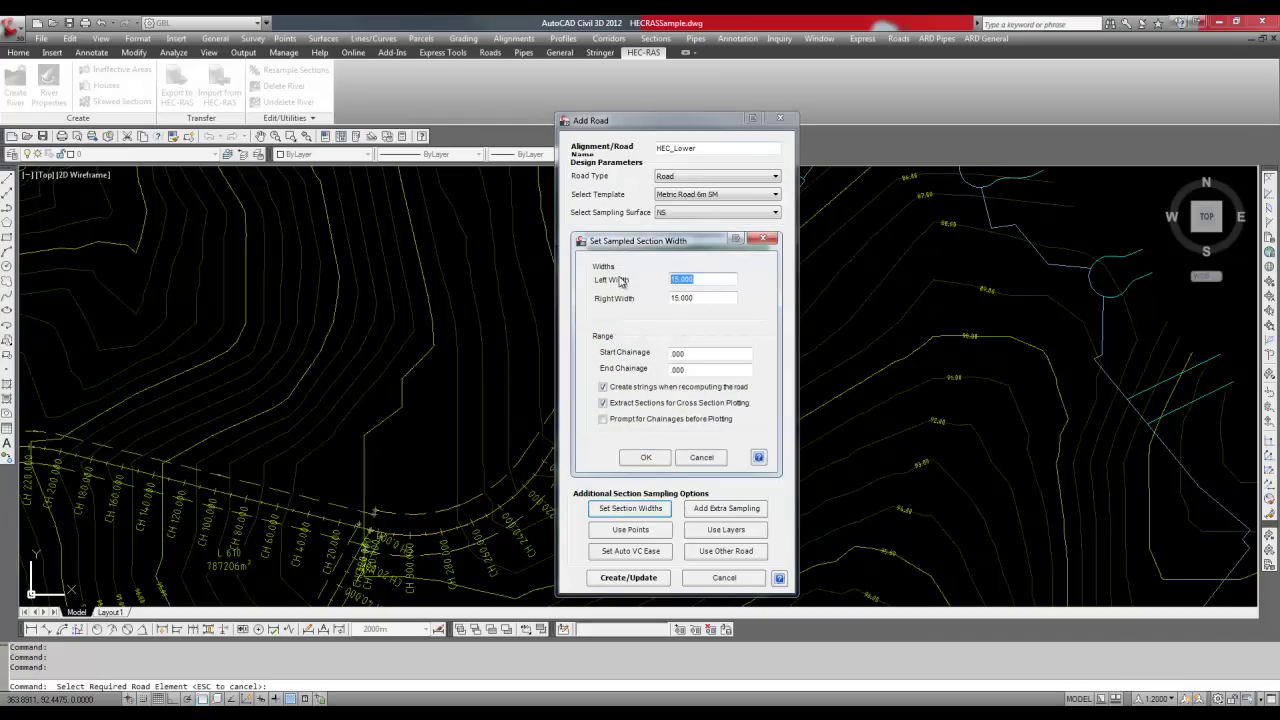
{"action": "type", "text": "100"}
{"action": "left_click_drag", "start_coordinate": [728, 298], "coordinate": [676, 296]}
{"action": "type", "text": "100"}
{"action": "left_click", "coordinate": [641, 460]}
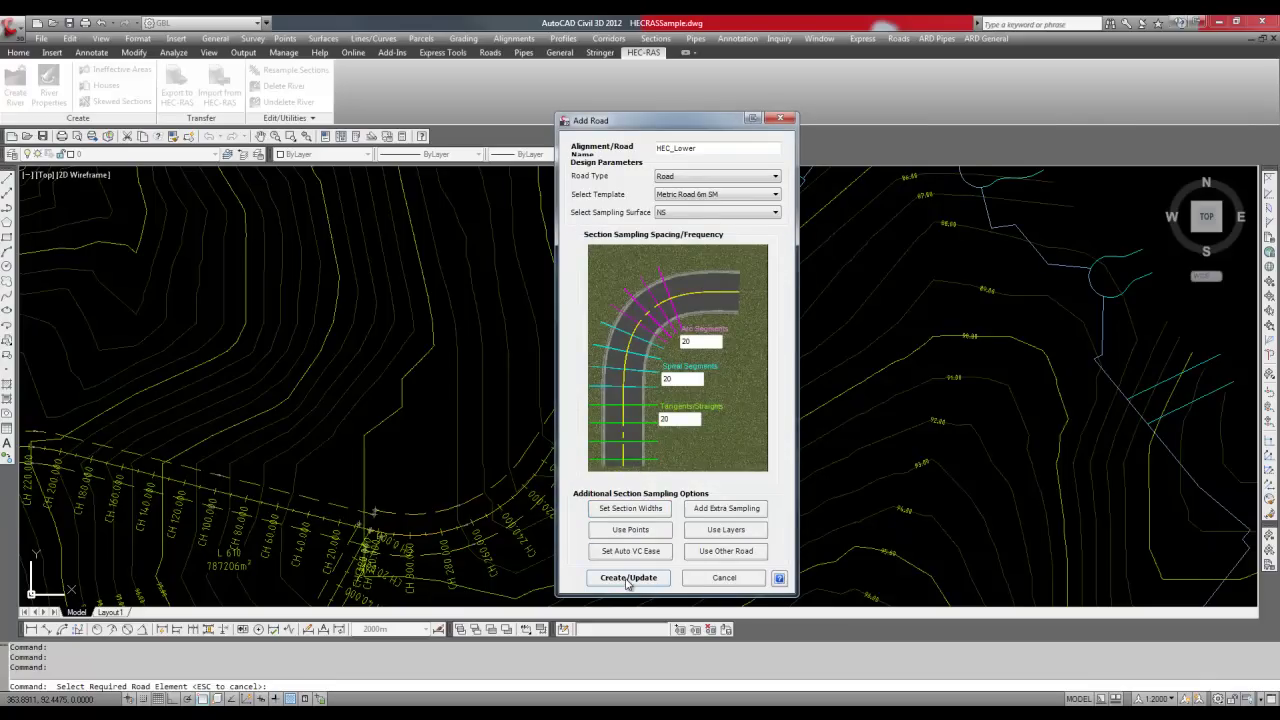
{"action": "left_click", "coordinate": [628, 580]}
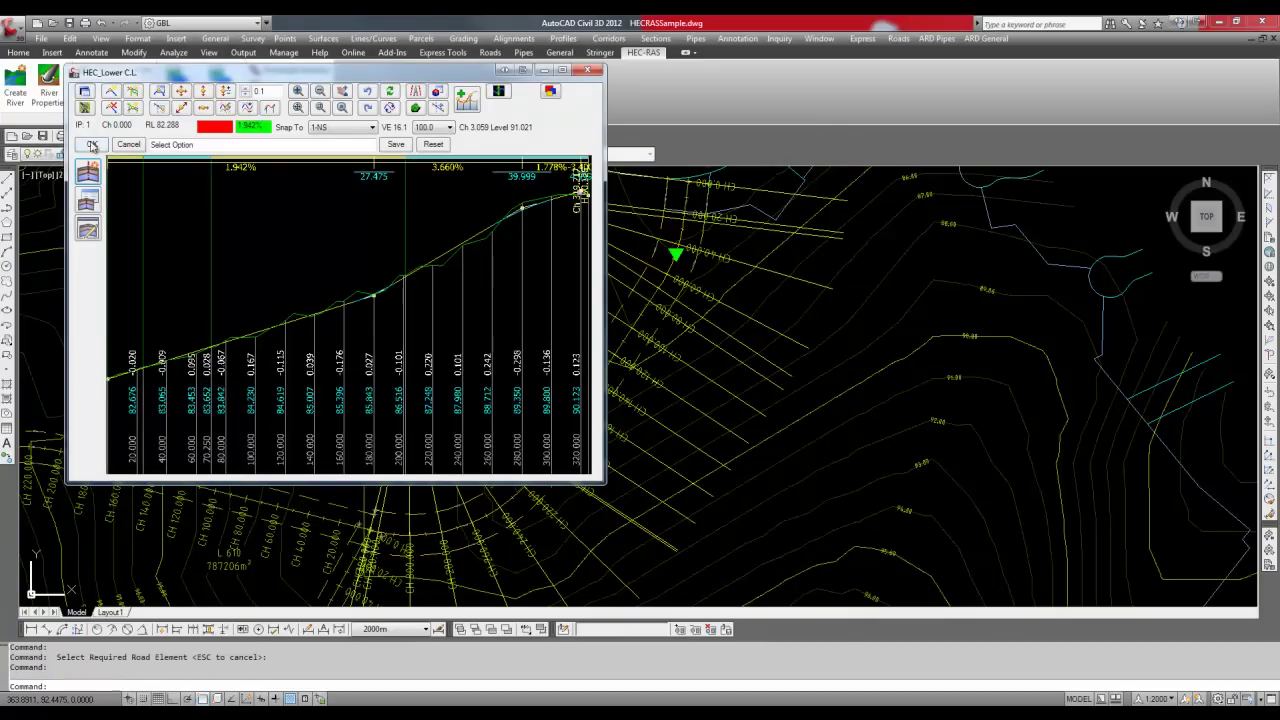
Step: Close the HEC_Lower section view and create the western river with 100 section widths each side
{"action": "left_click", "coordinate": [92, 146]}
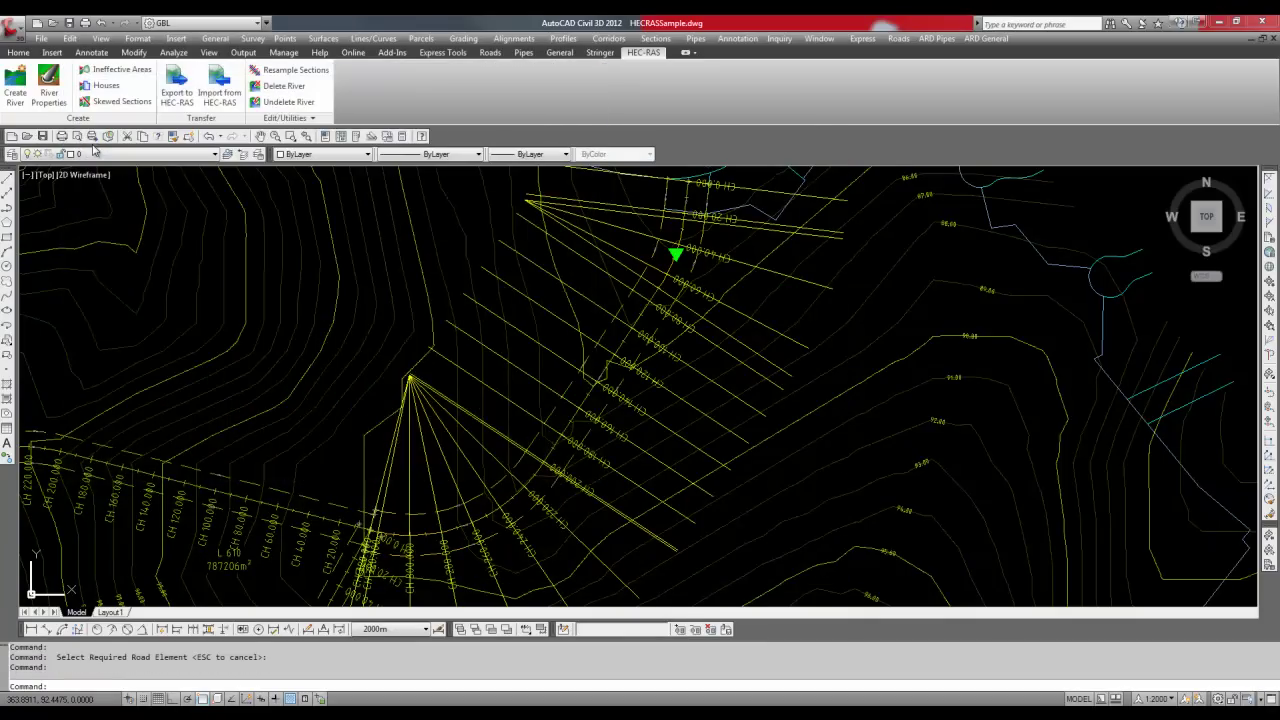
{"action": "scroll", "coordinate": [243, 520], "scroll_direction": "down", "scroll_amount": 2}
{"action": "mouse_move", "coordinate": [243, 520]}
{"action": "middle_mouse_down"}
{"action": "mouse_move", "coordinate": [445, 450]}
{"action": "mouse_move", "coordinate": [766, 371]}
{"action": "middle_mouse_up"}
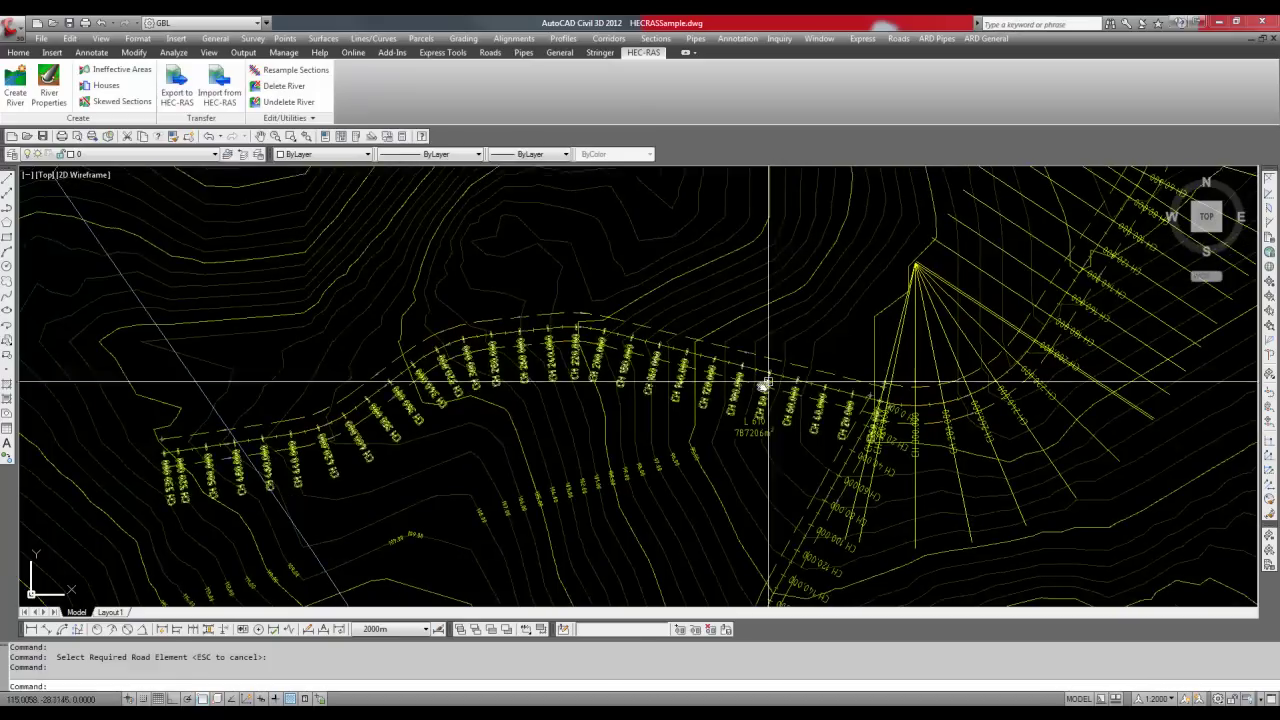
{"action": "left_click", "coordinate": [15, 85]}
{"action": "left_click", "coordinate": [651, 337]}
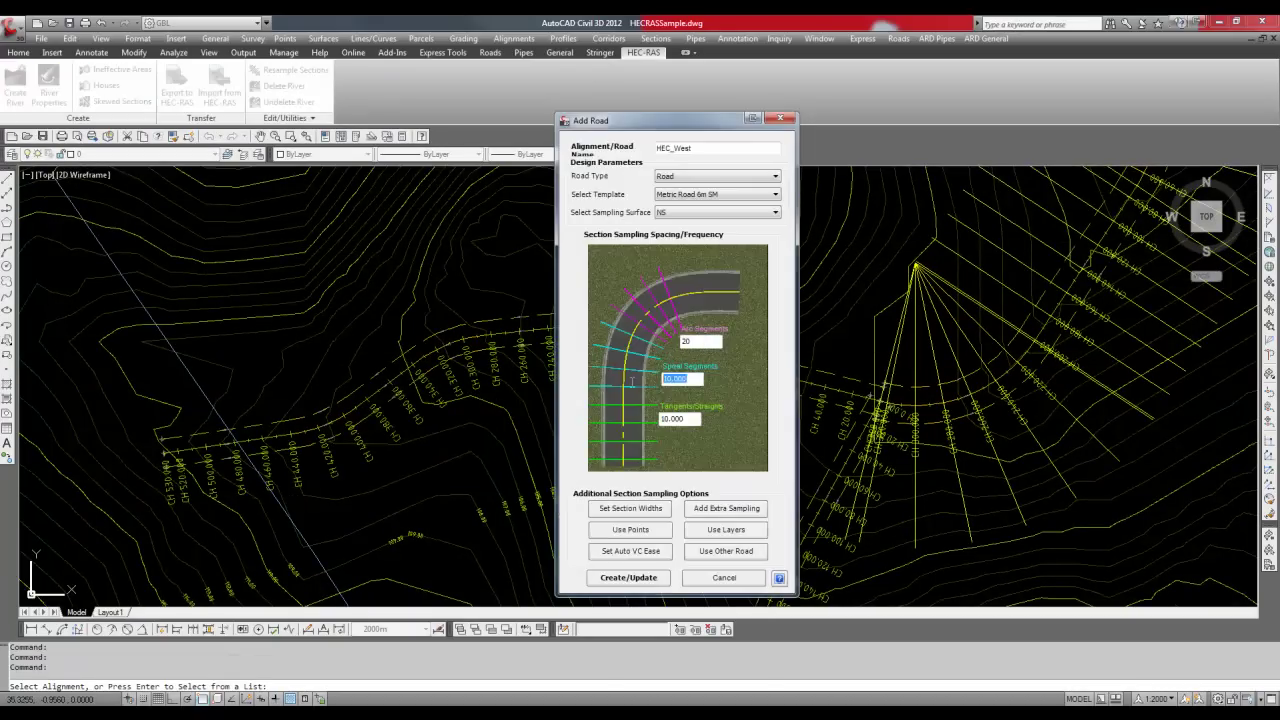
{"action": "left_click", "coordinate": [630, 508]}
{"action": "type", "text": "100"}
{"action": "key", "text": "Tab"}
{"action": "type", "text": "100"}
{"action": "left_click", "coordinate": [646, 457]}
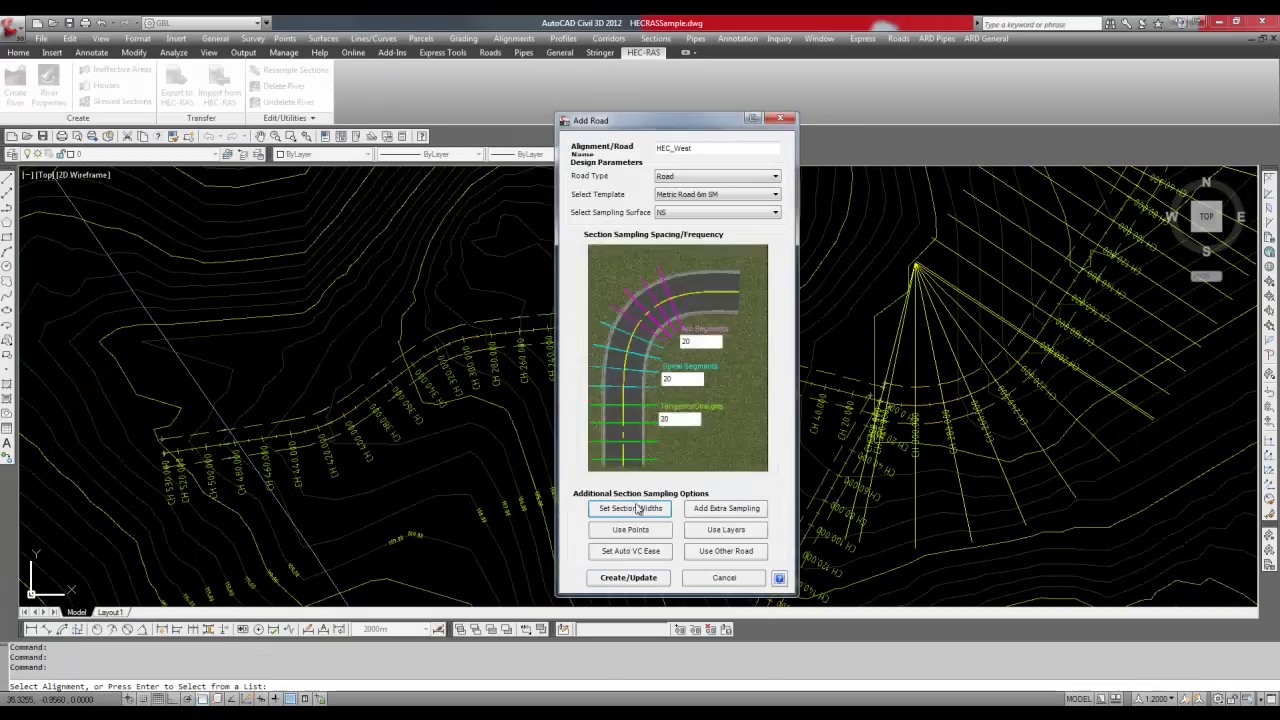
{"action": "left_click", "coordinate": [628, 577]}
Step: Create the southern river from its alignment with 100 section widths
{"action": "left_click", "coordinate": [15, 85]}
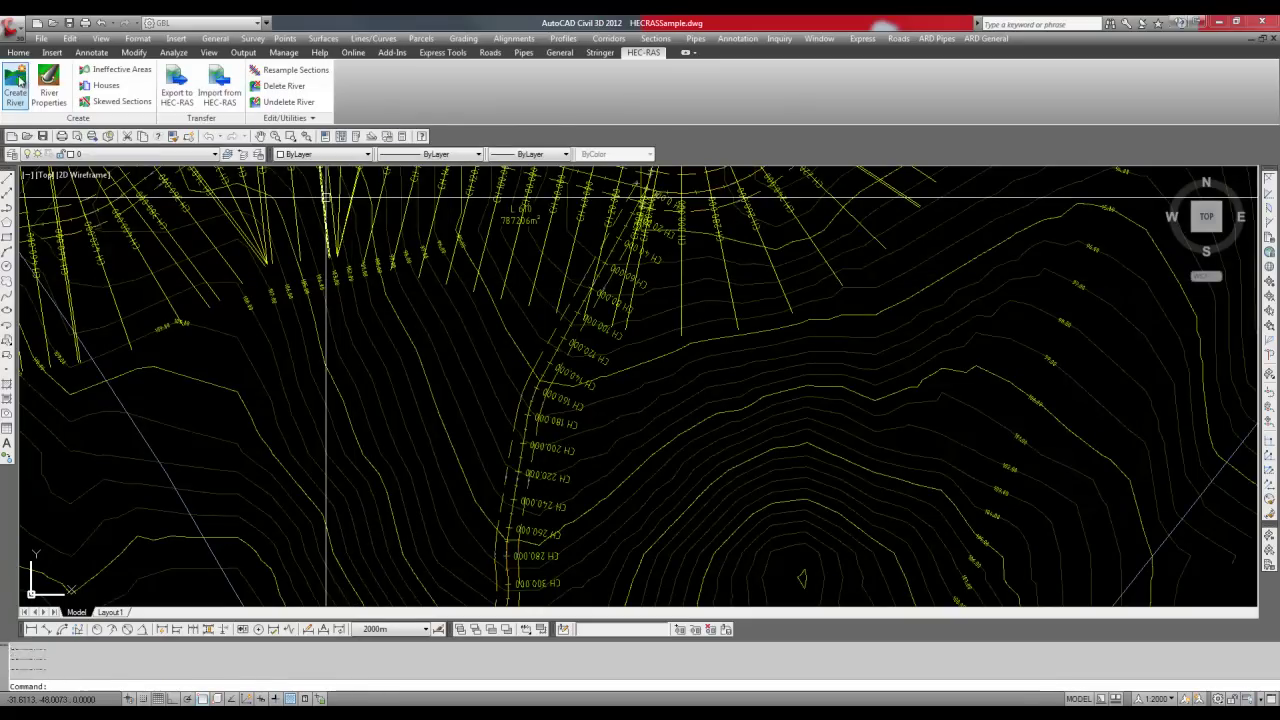
{"action": "left_click", "coordinate": [570, 338]}
{"action": "key", "text": "Tab"}
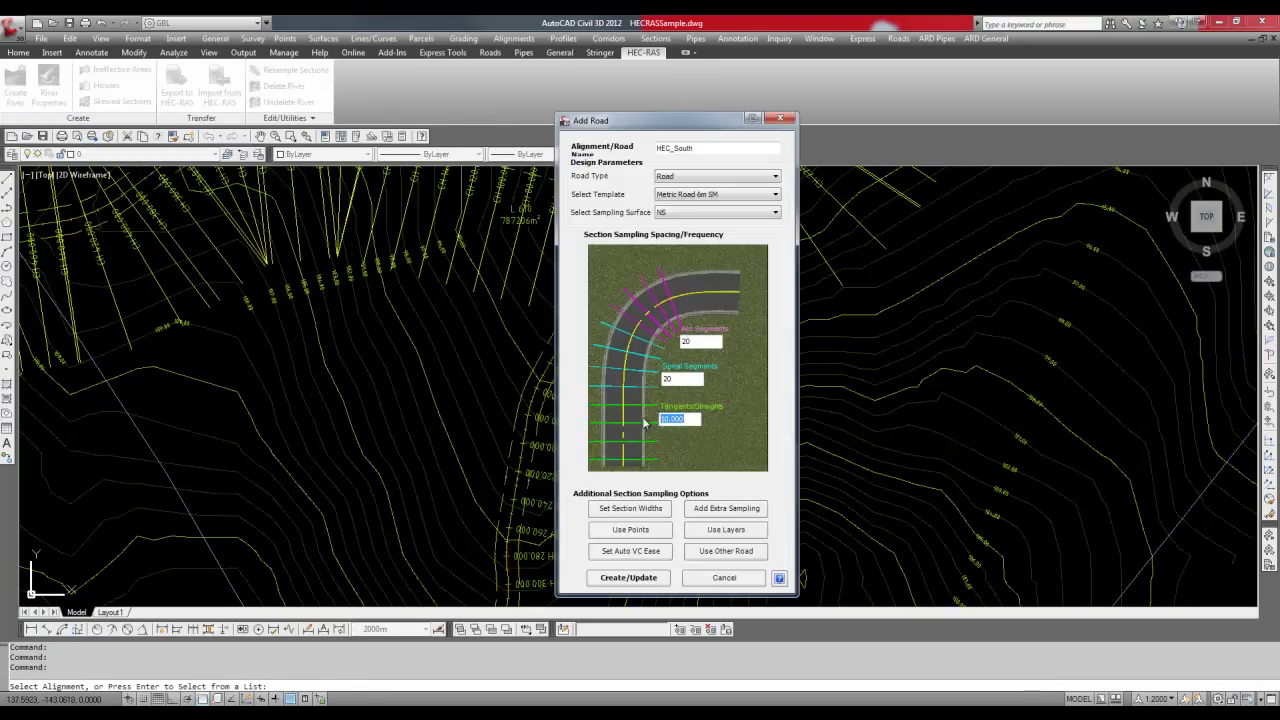
{"action": "left_click", "coordinate": [674, 508]}
{"action": "left_click", "coordinate": [646, 457]}
{"action": "left_click", "coordinate": [626, 656]}
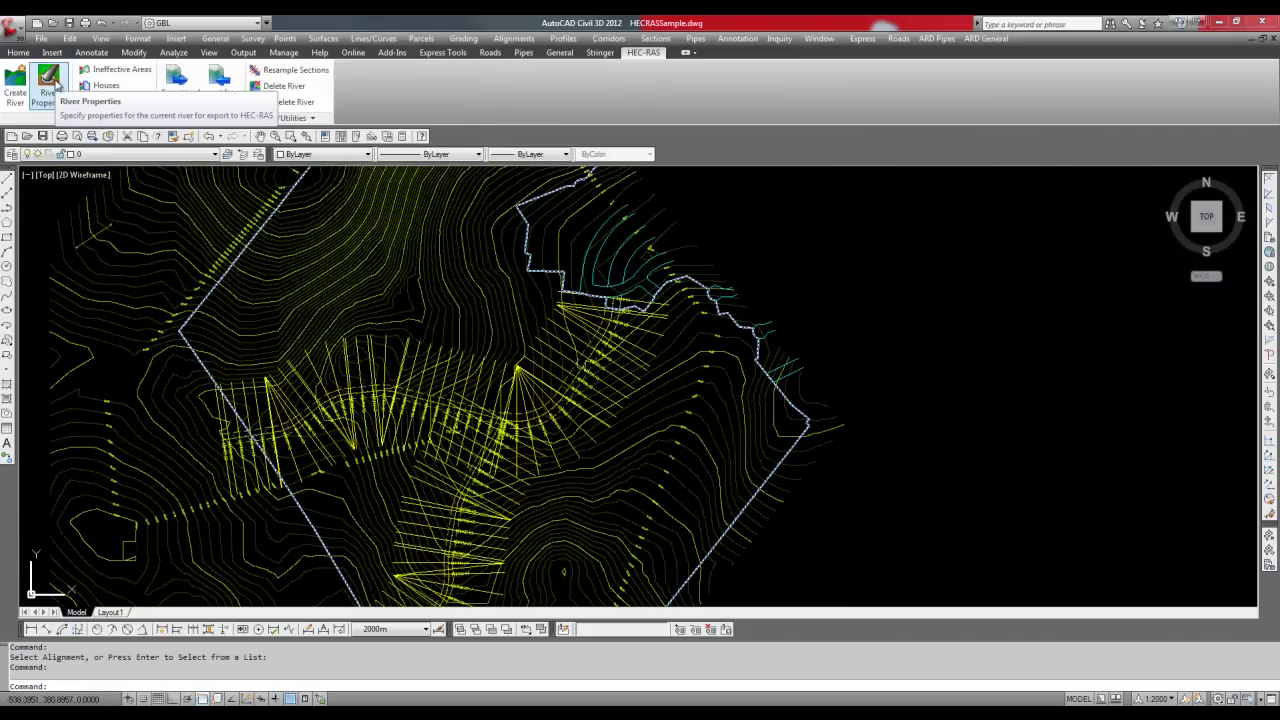
Step: Set HEC_Lower properties from chainage 0 with Lower_Left and Lower_Right banks and an active Manning row
{"action": "left_click", "coordinate": [50, 82]}
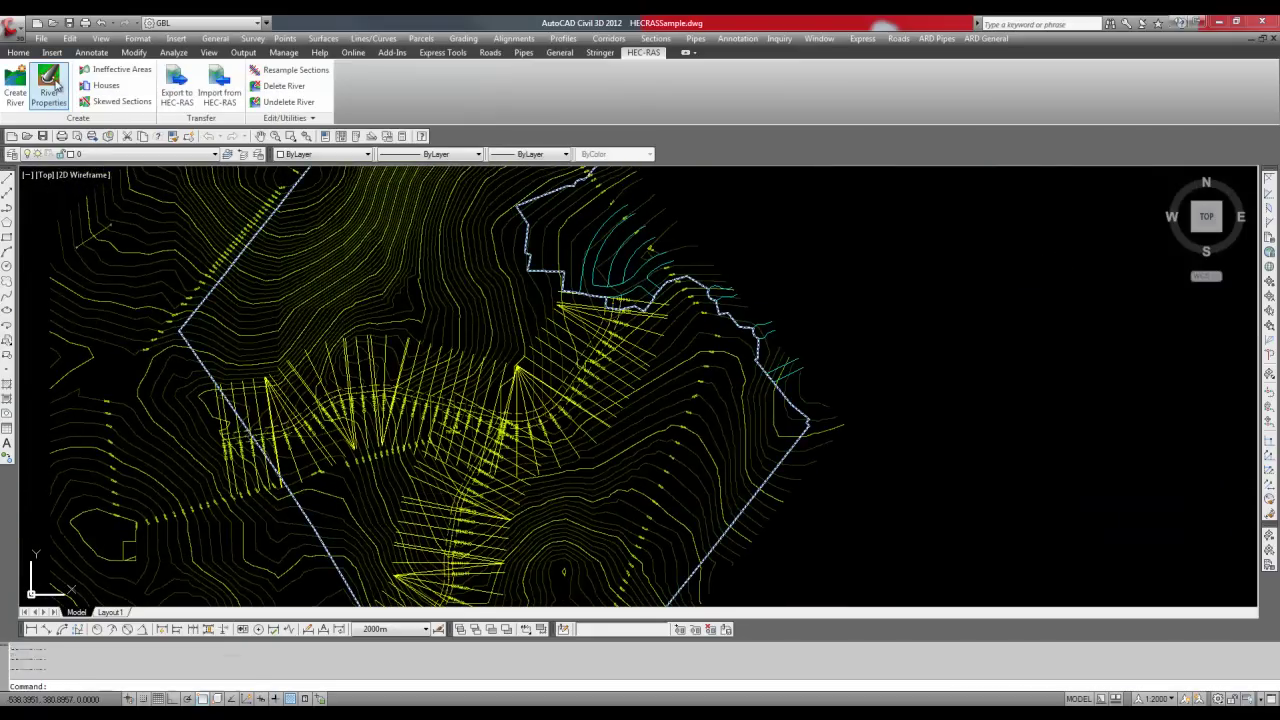
{"action": "left_click", "coordinate": [594, 327]}
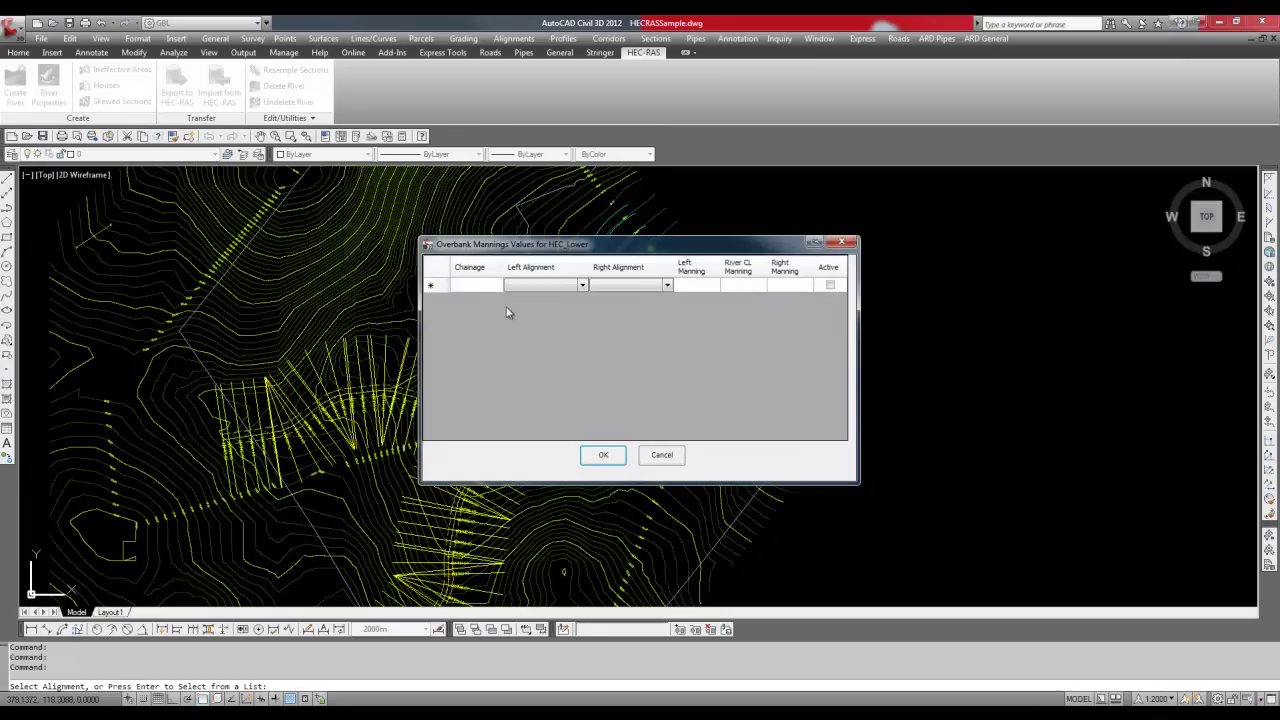
{"action": "left_click", "coordinate": [461, 286]}
{"action": "type", "text": "0"}
{"action": "left_click", "coordinate": [583, 286]}
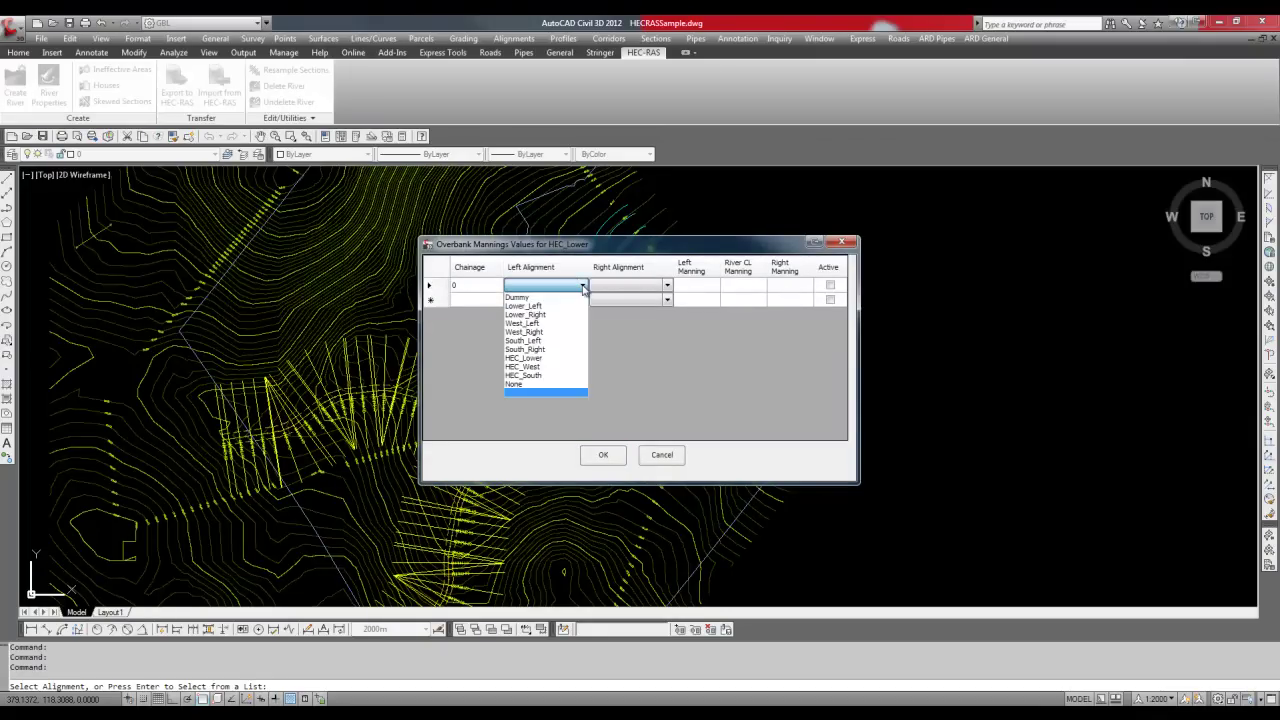
{"action": "left_click", "coordinate": [540, 305]}
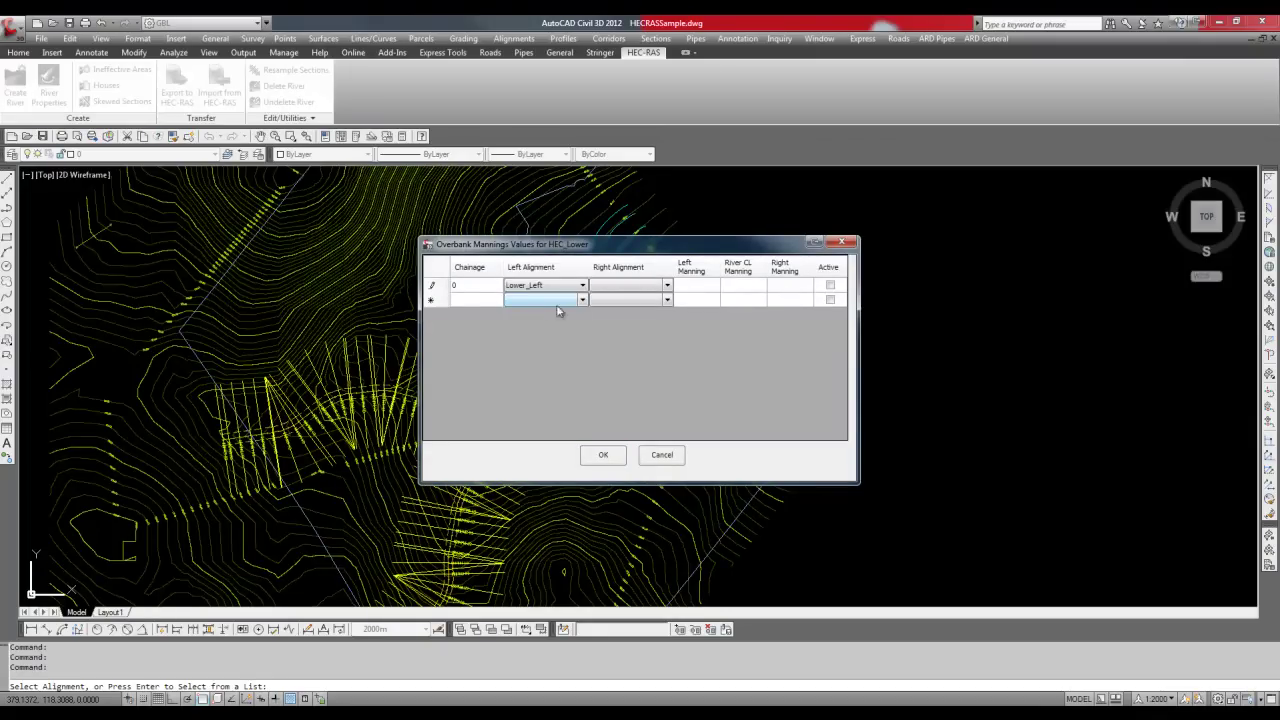
{"action": "left_click", "coordinate": [668, 286]}
{"action": "left_click", "coordinate": [626, 314]}
{"action": "left_click", "coordinate": [697, 285]}
{"action": "left_click", "coordinate": [736, 286]}
{"action": "type", "text": ".05"}
{"action": "left_click", "coordinate": [830, 286]}
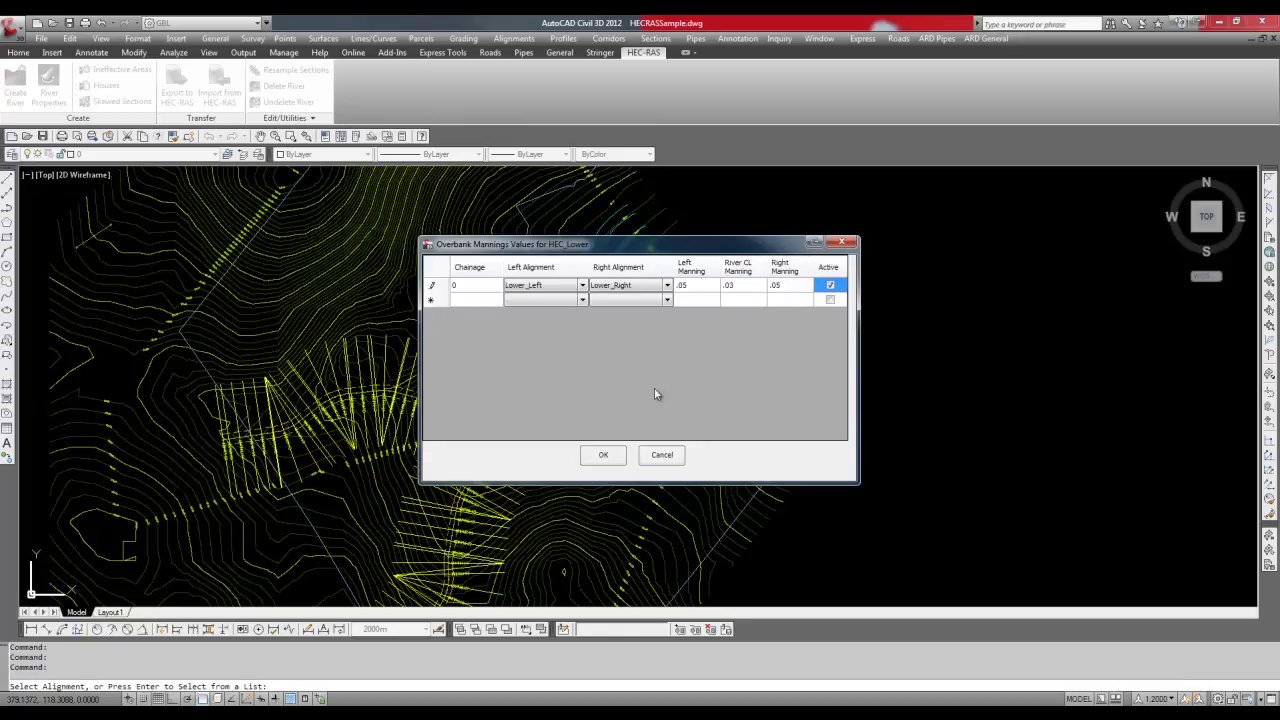
{"action": "left_click", "coordinate": [605, 456]}
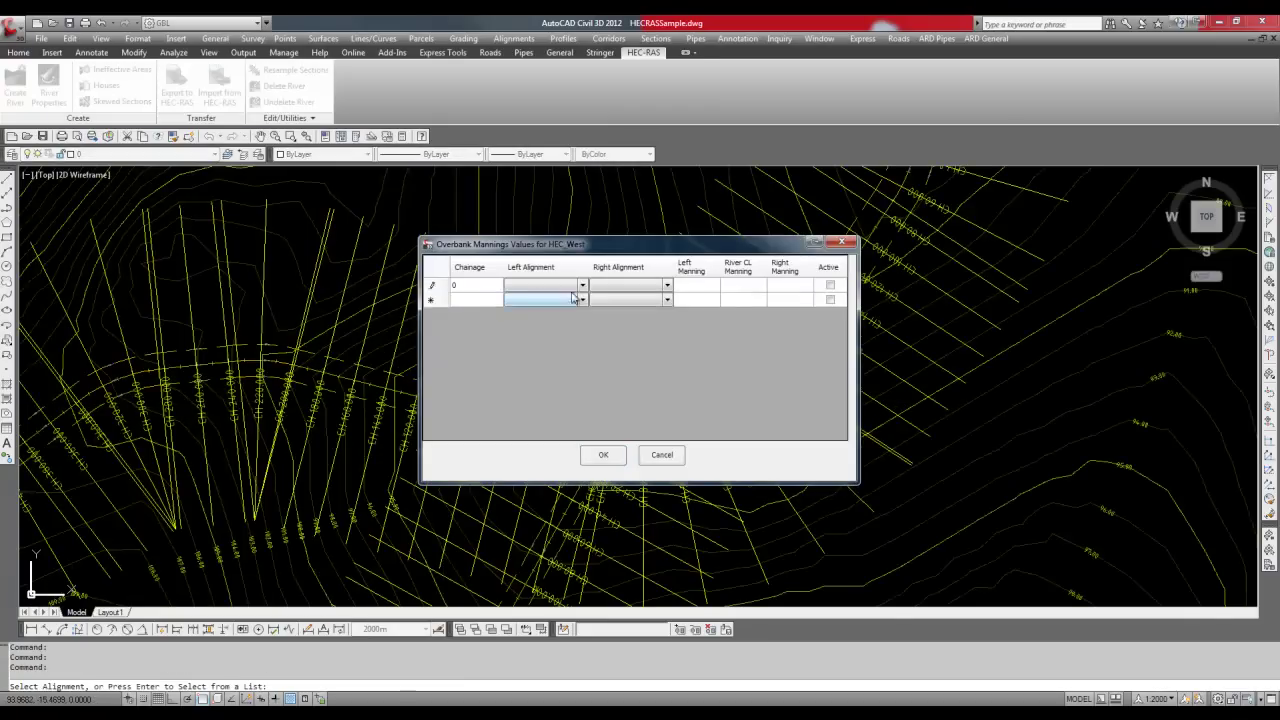
Step: Enter HEC_West Manning values .05, .03 and .05 and confirm them
{"action": "left_click", "coordinate": [667, 286]}
{"action": "type", "text": ".05"}
{"action": "key", "text": "Tab"}
{"action": "type", "text": ".03"}
{"action": "key", "text": "Tab"}
{"action": "type", "text": ".05"}
{"action": "left_click", "coordinate": [830, 286]}
{"action": "left_click", "coordinate": [603, 455]}
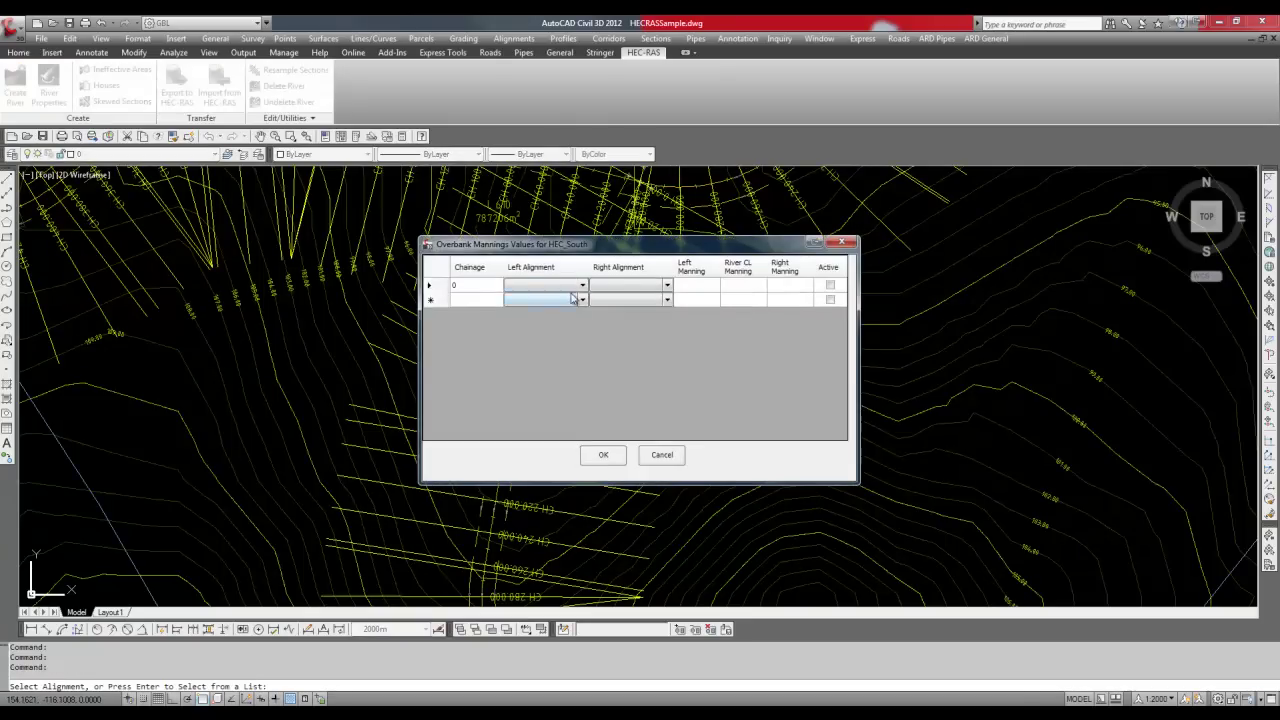
Step: Give HEC_South South_Left and South_Right banks with an active Manning row
{"action": "left_click", "coordinate": [582, 286]}
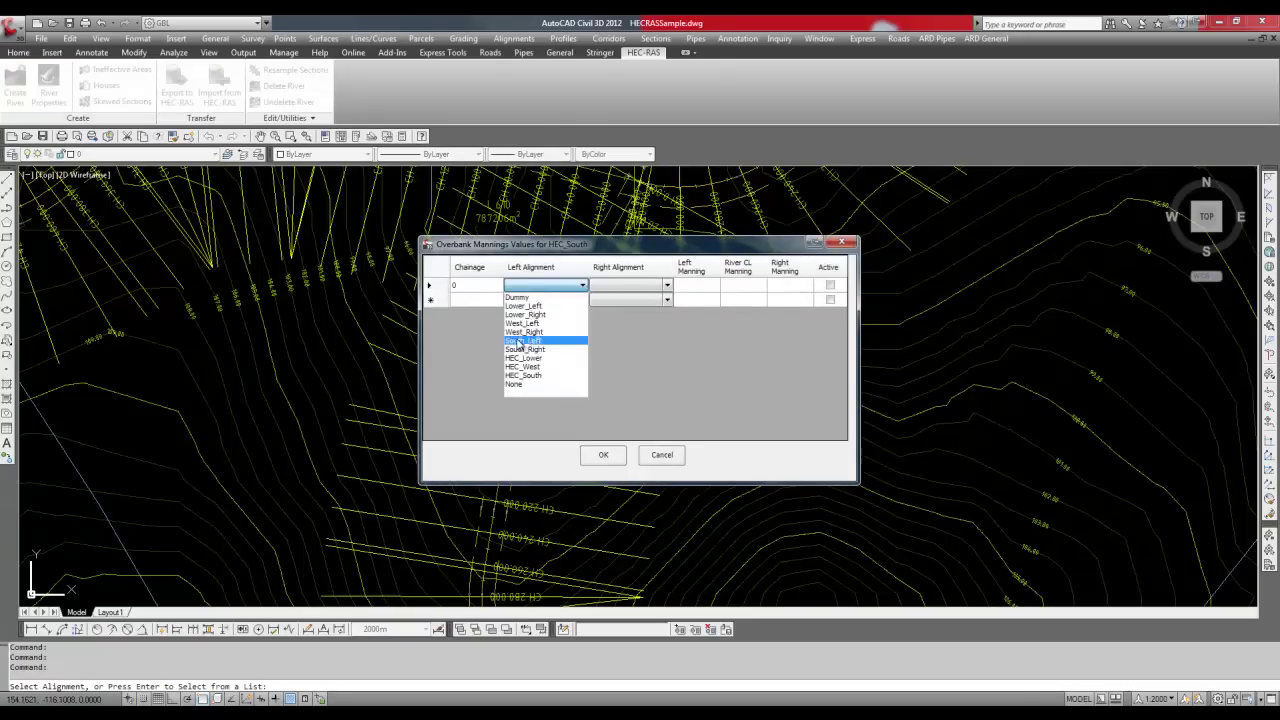
{"action": "left_click", "coordinate": [530, 344]}
{"action": "left_click", "coordinate": [667, 286]}
{"action": "left_click", "coordinate": [615, 344]}
{"action": "type", "text": "5"}
{"action": "left_click", "coordinate": [830, 286]}
{"action": "left_click", "coordinate": [603, 455]}
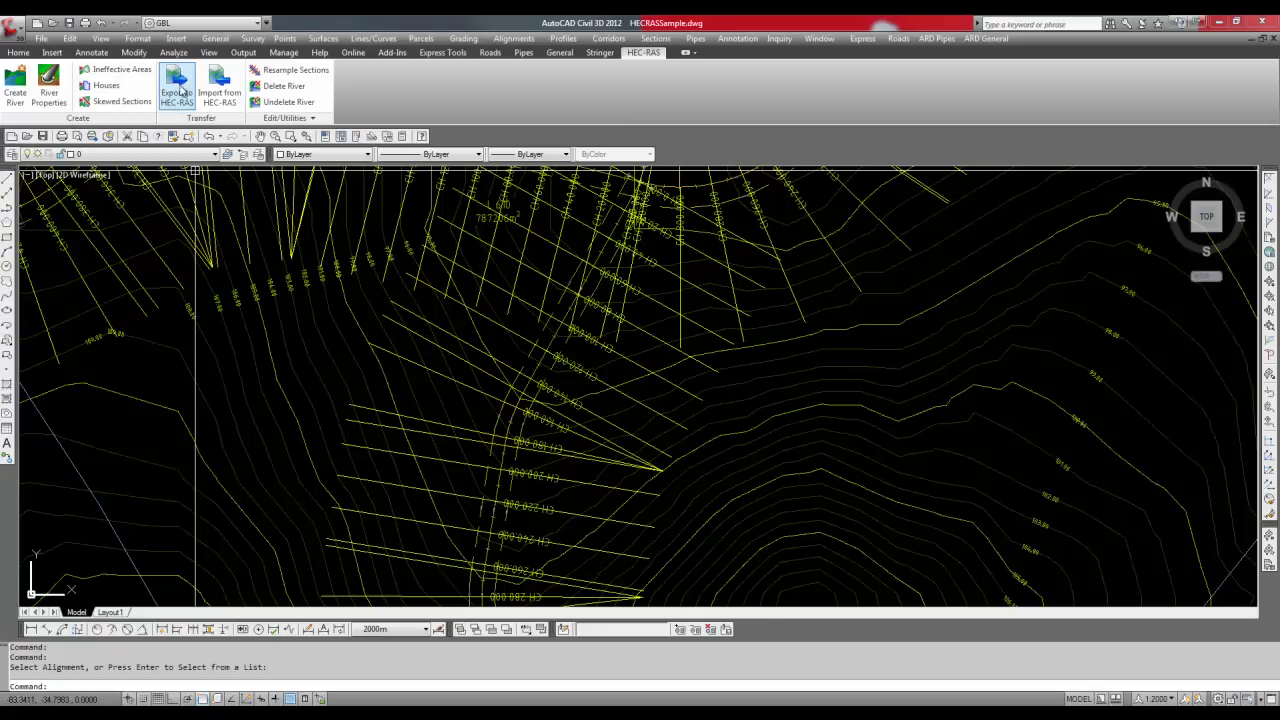
Step: Export the lower river alignment to HEC-RAS, declining scaled coordinates and acknowledging the summary
{"action": "left_click", "coordinate": [176, 83]}
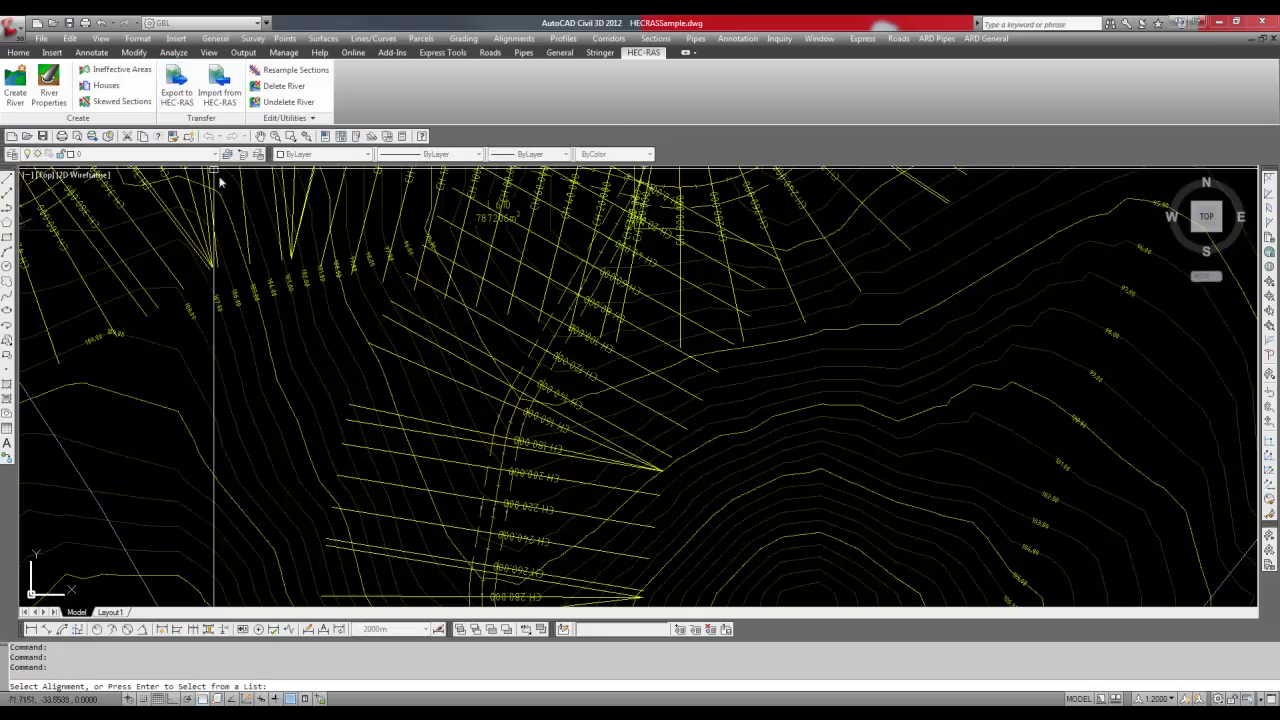
{"action": "mouse_move", "coordinate": [636, 220]}
{"action": "middle_mouse_down"}
{"action": "mouse_move", "coordinate": [400, 480]}
{"action": "mouse_move", "coordinate": [250, 600]}
{"action": "middle_mouse_up"}
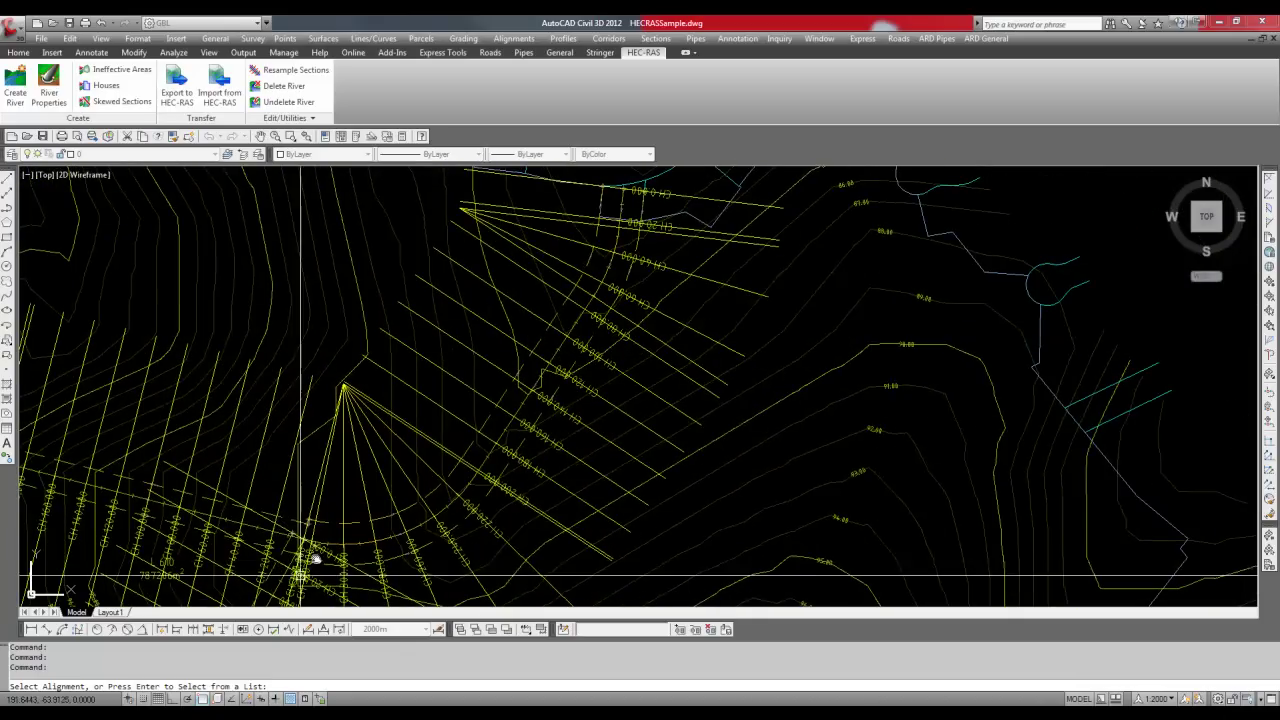
{"action": "left_click", "coordinate": [563, 339]}
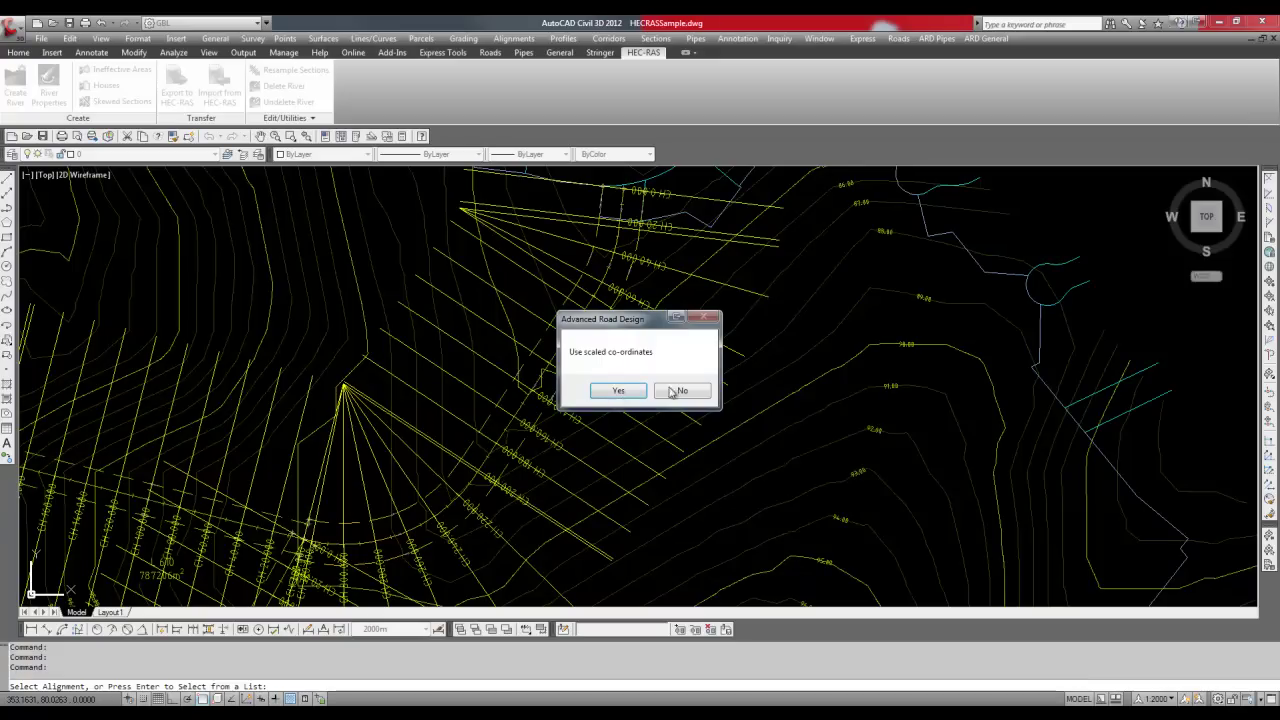
{"action": "left_click", "coordinate": [683, 392]}
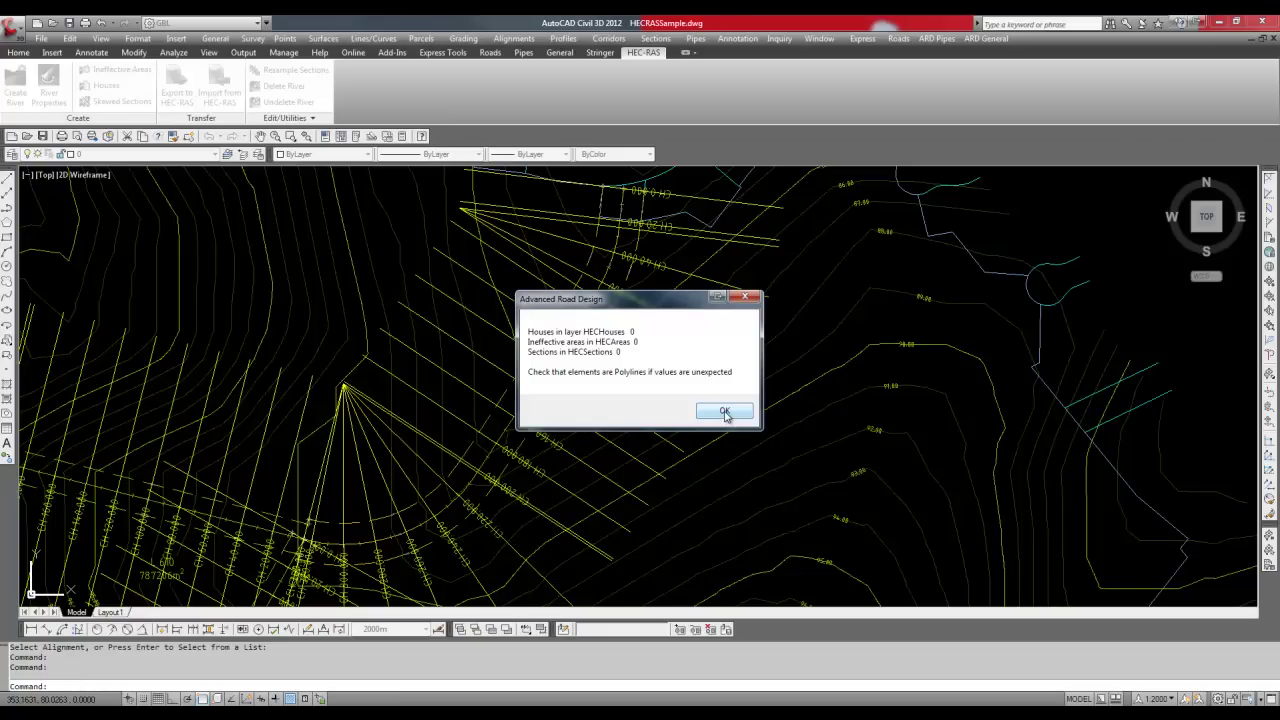
{"action": "left_click", "coordinate": [725, 413]}
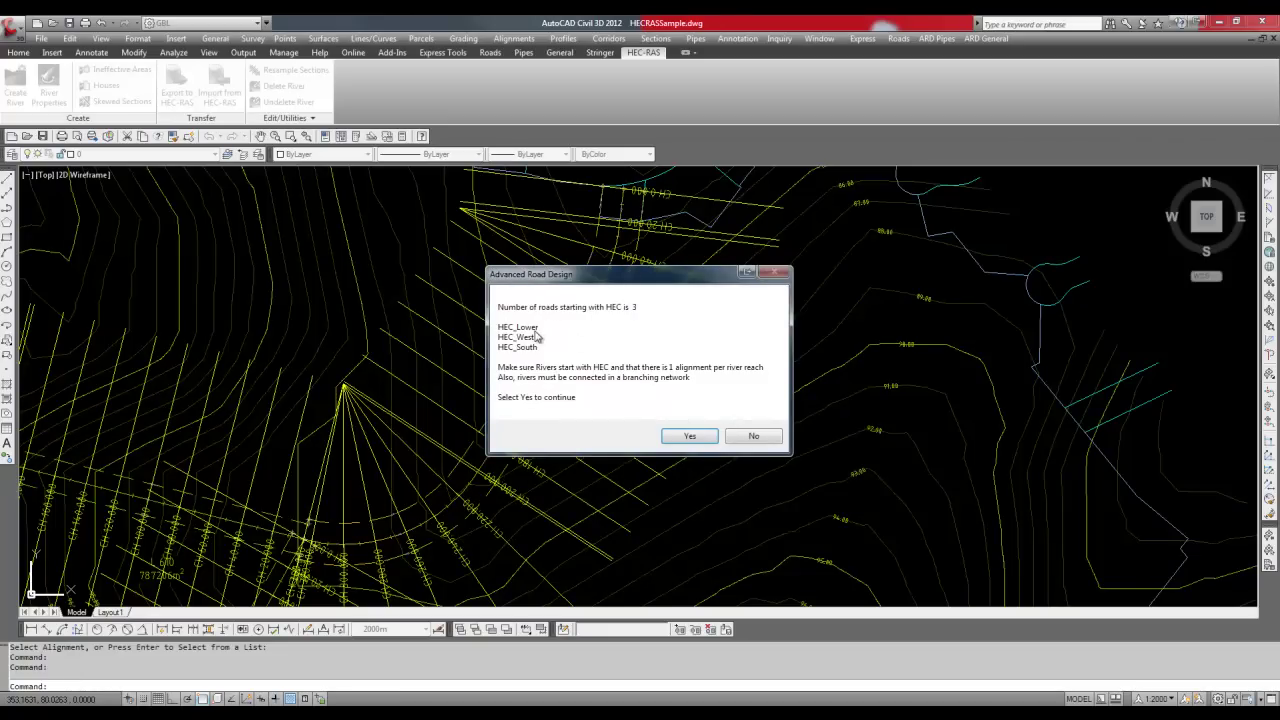
Step: Confirm exporting the three HEC rivers and reposition the HECRASSample.g01 Notepad window
{"action": "left_click", "coordinate": [688, 437]}
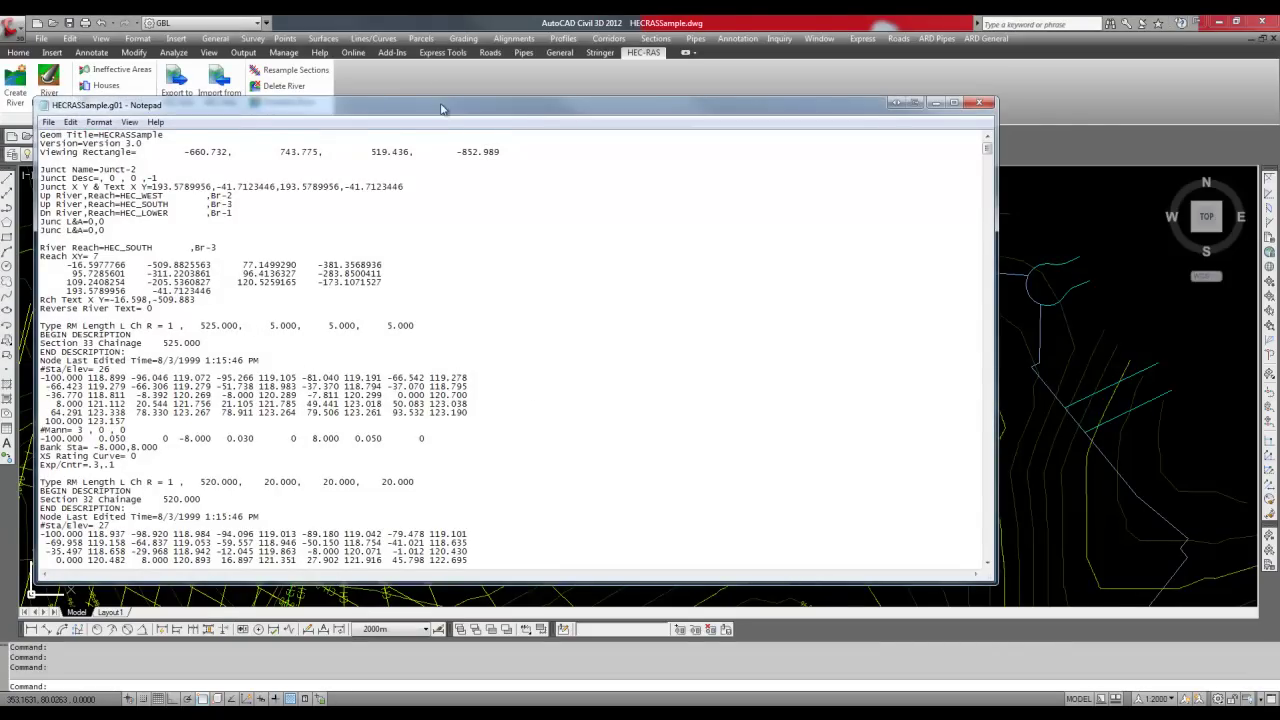
{"action": "left_click_drag", "start_coordinate": [442, 109], "coordinate": [543, 131]}
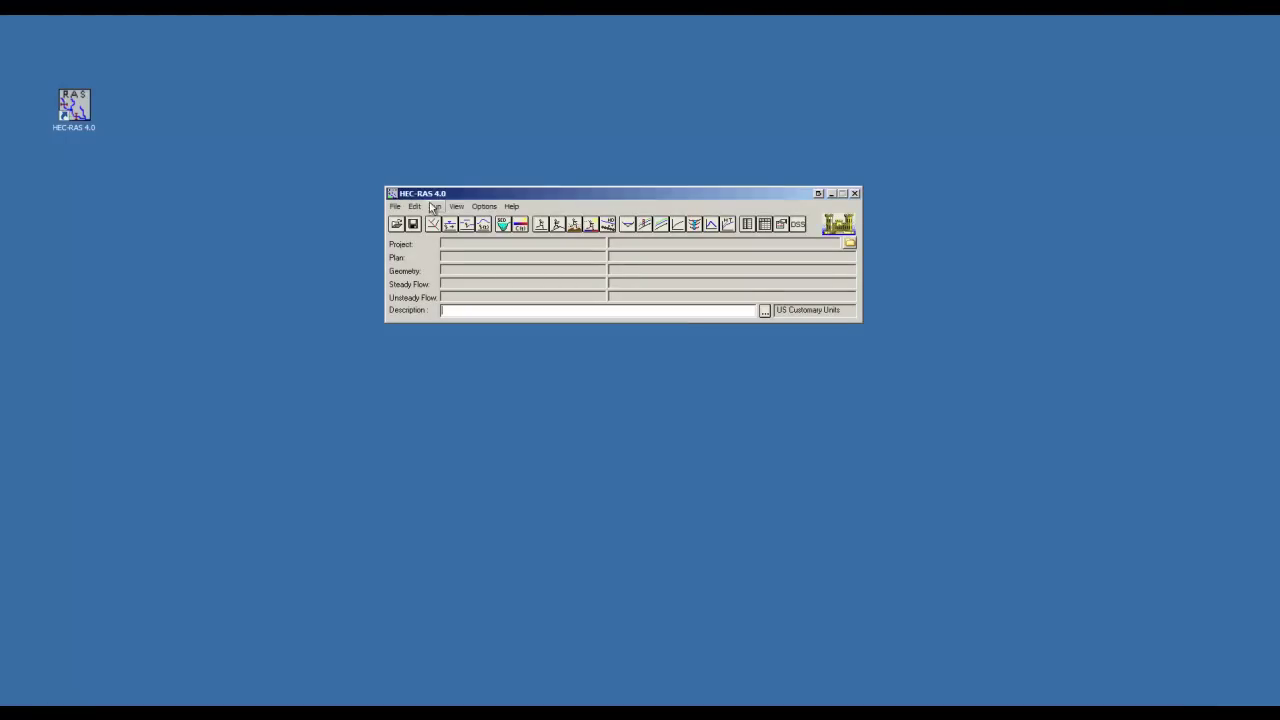
Step: Start a new project located in d:\CSS\HecRas\HECRASSample-Data\AdvRoads-10\hec
{"action": "left_click", "coordinate": [395, 206]}
{"action": "left_click", "coordinate": [405, 222]}
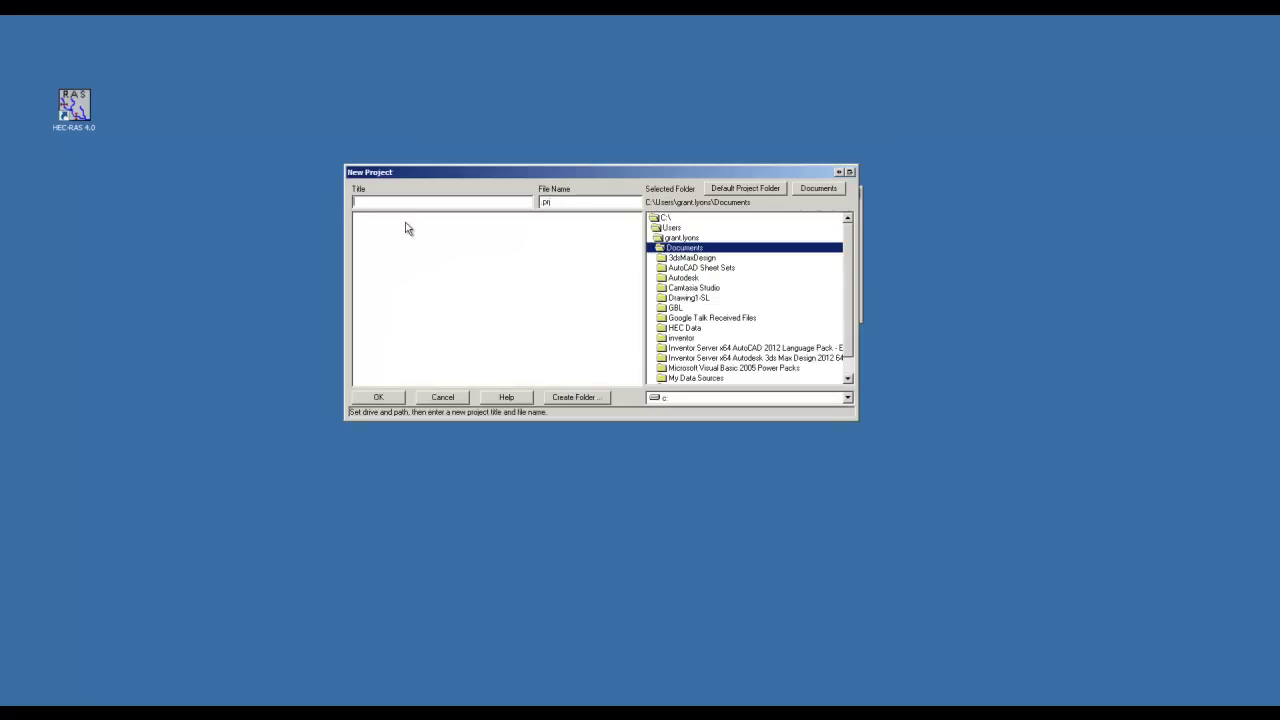
{"action": "left_click", "coordinate": [848, 397]}
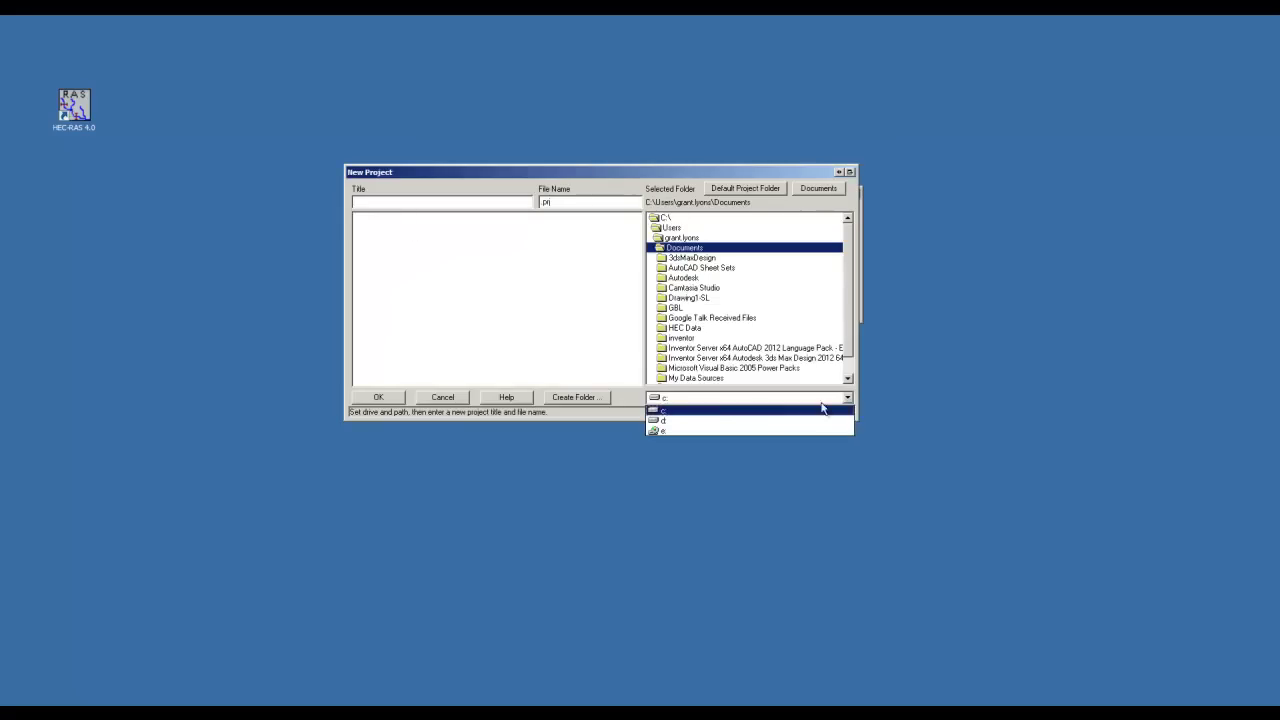
{"action": "left_click", "coordinate": [676, 421]}
{"action": "double_click", "coordinate": [669, 248]}
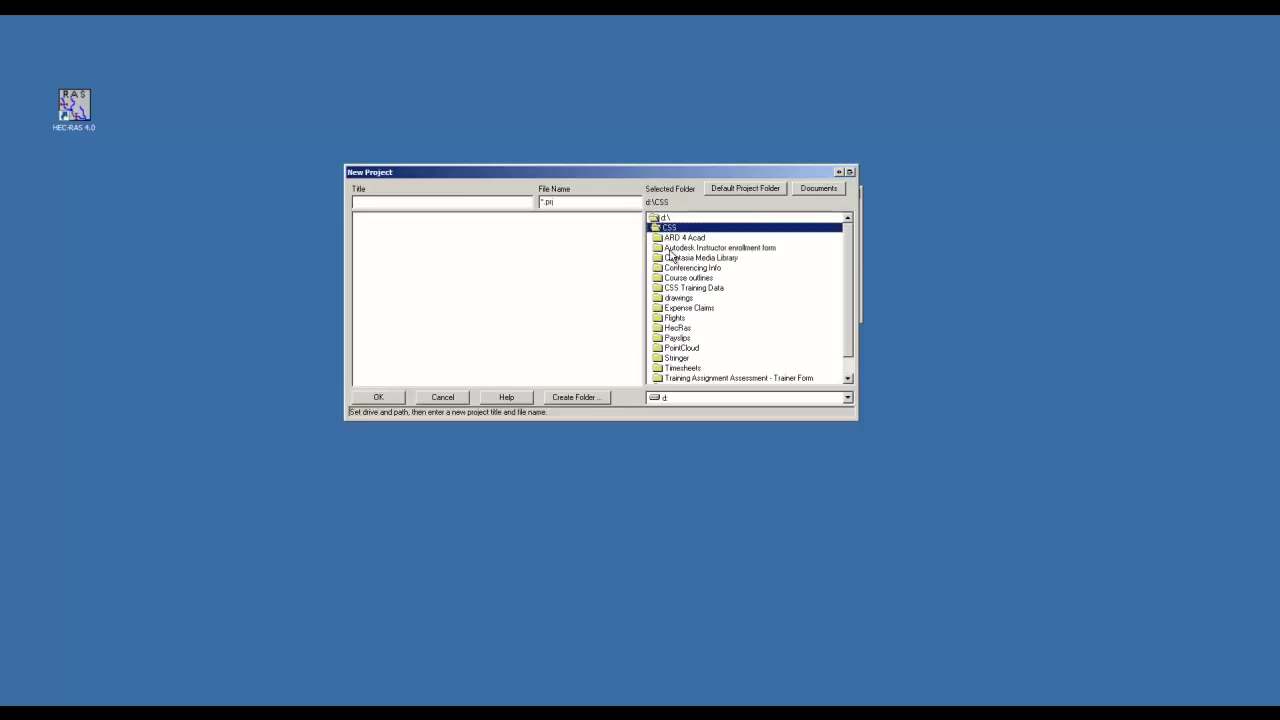
{"action": "double_click", "coordinate": [676, 328]}
{"action": "double_click", "coordinate": [684, 249]}
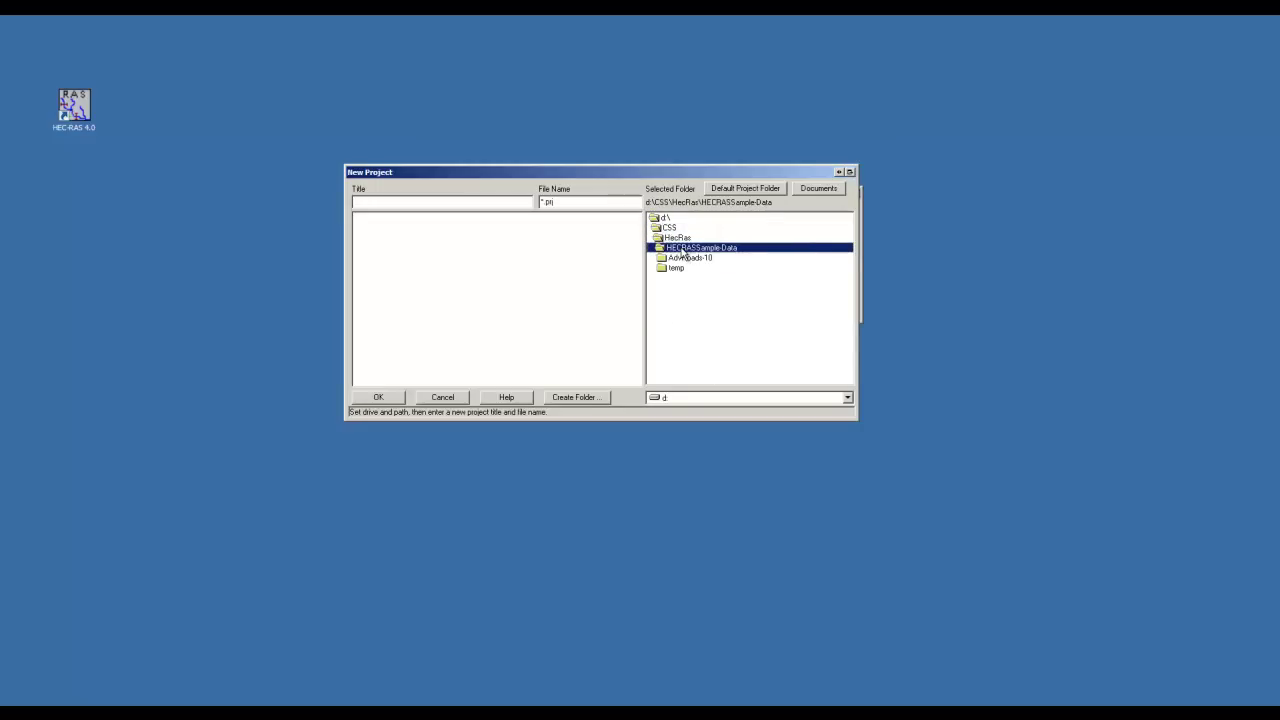
{"action": "double_click", "coordinate": [686, 258]}
{"action": "double_click", "coordinate": [676, 270]}
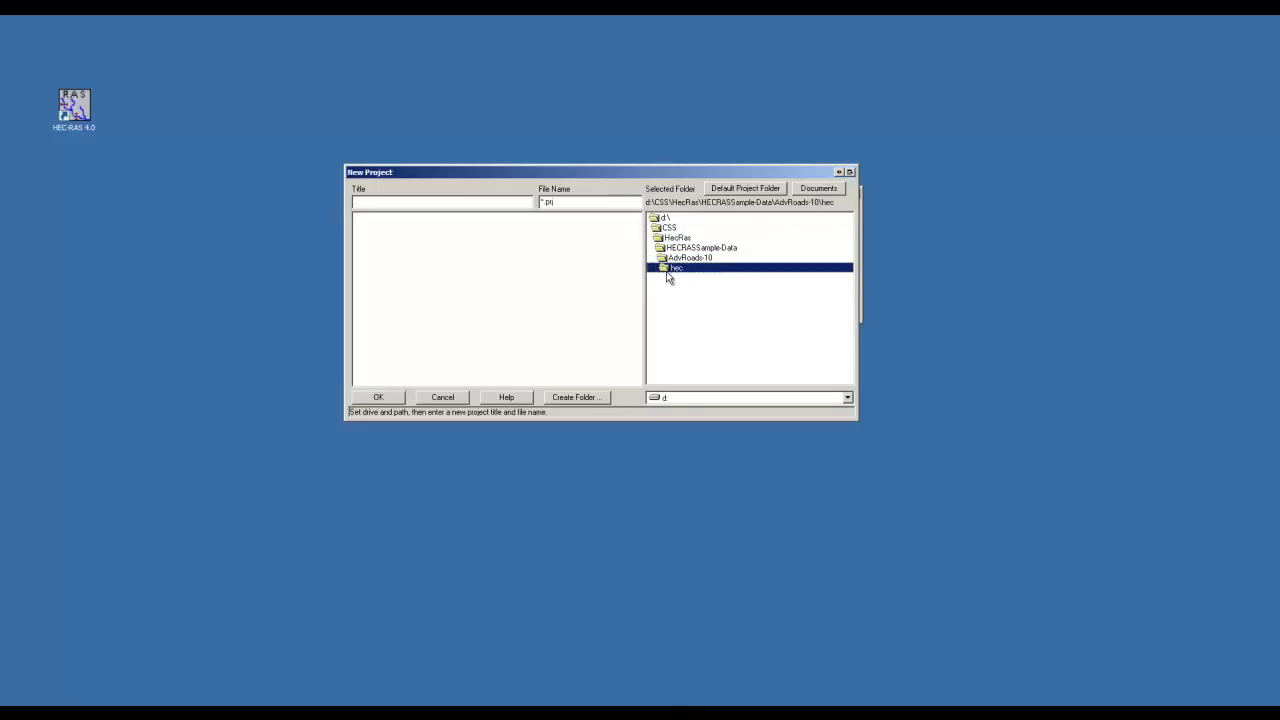
Step: Title the project Catchment-01 and confirm its creation
{"action": "left_click", "coordinate": [441, 201]}
{"action": "type", "text": "Catchment"}
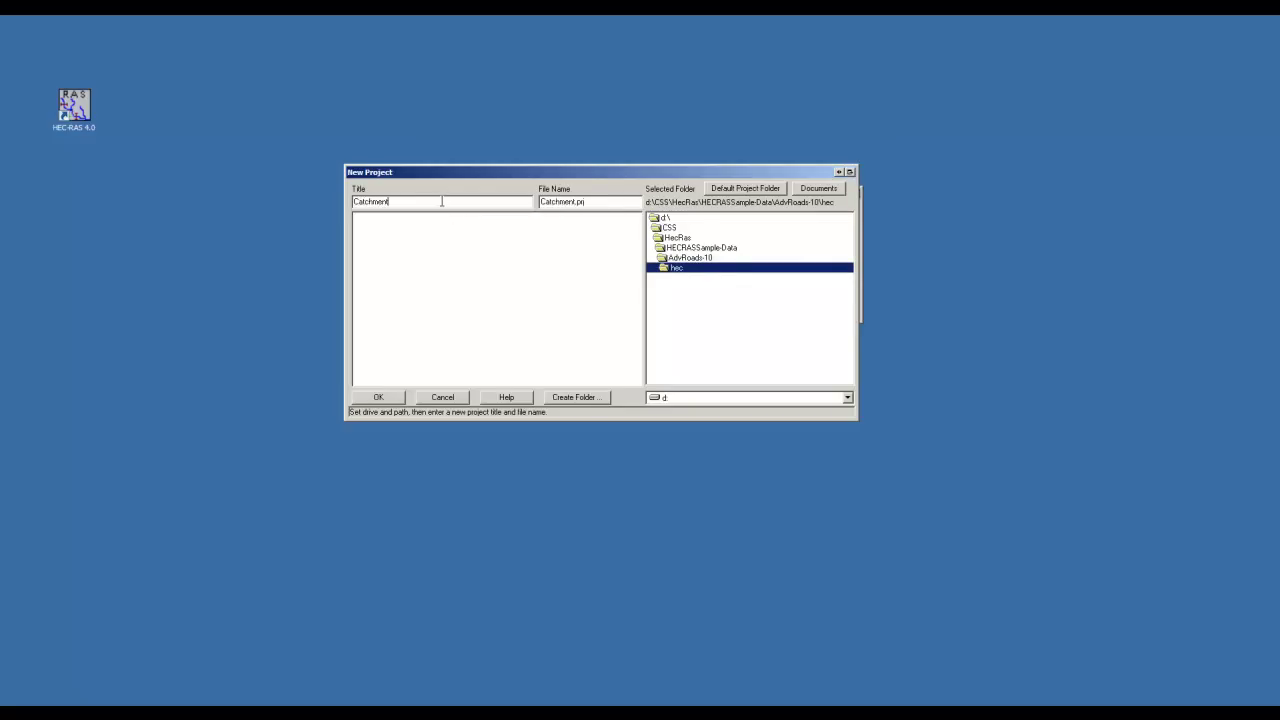
{"action": "type", "text": "-01"}
{"action": "left_click", "coordinate": [386, 398]}
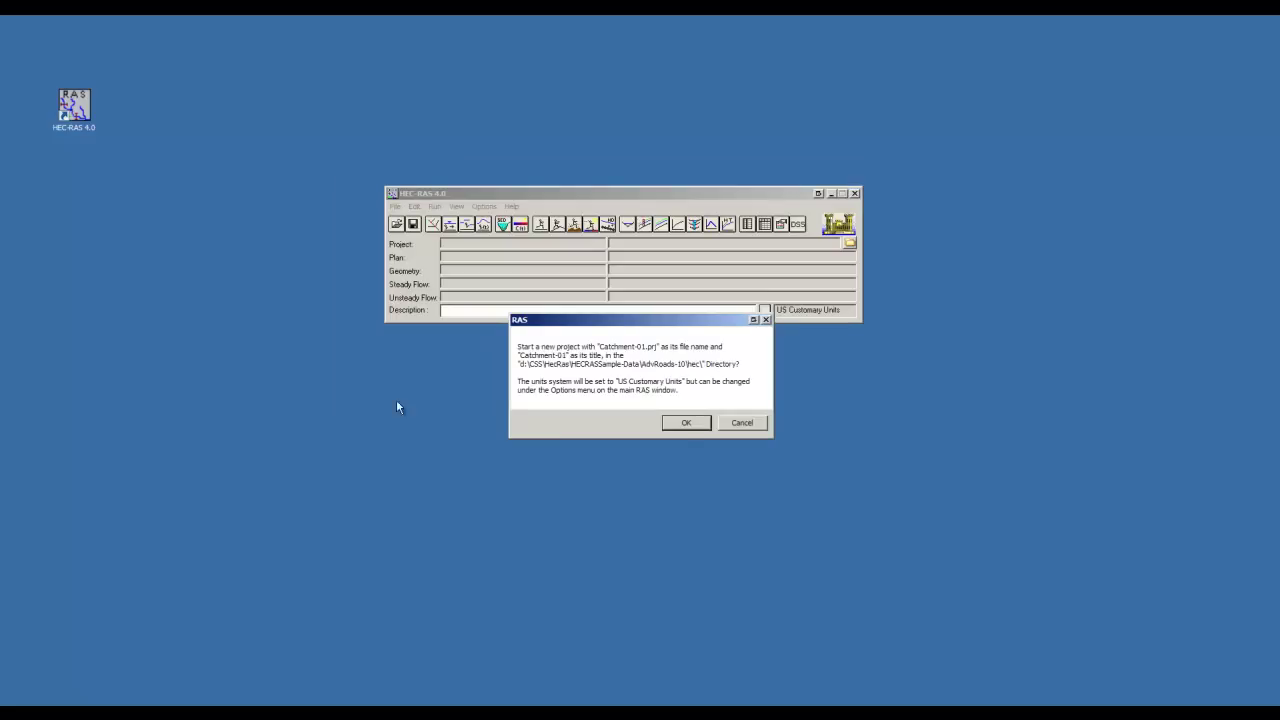
{"action": "left_click", "coordinate": [686, 423]}
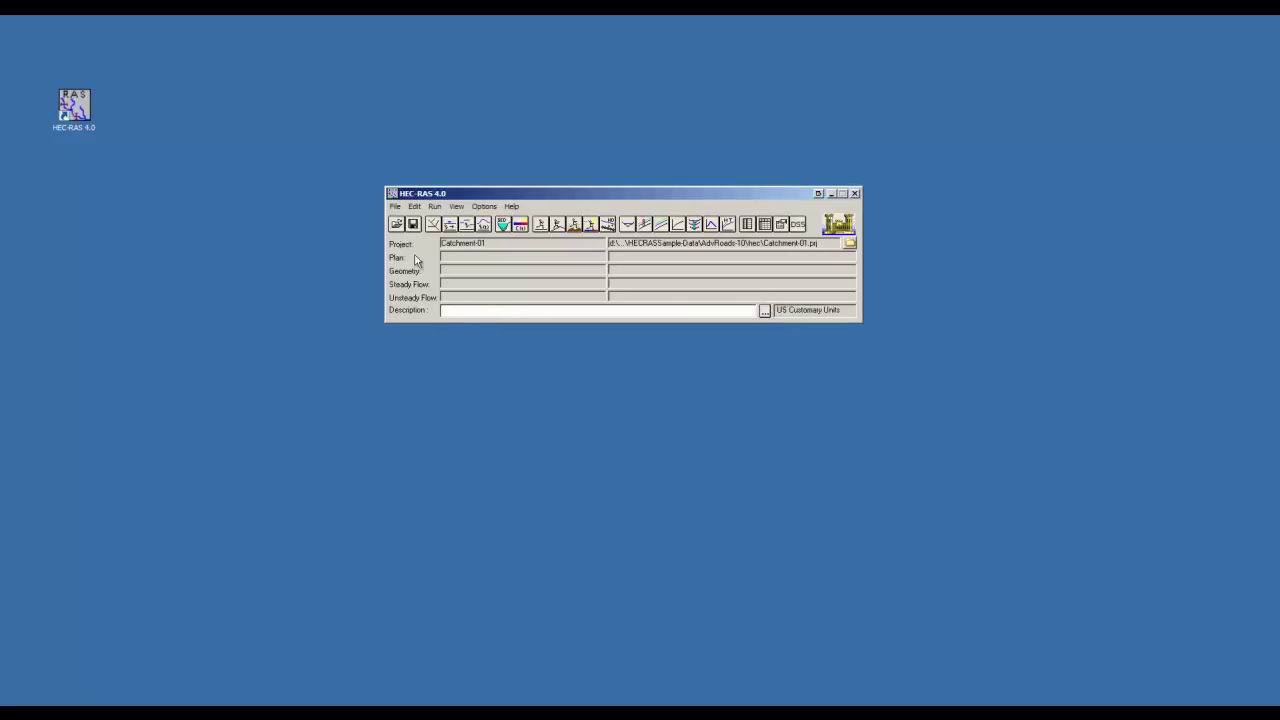
Step: Import the HECRASSample HEC-RAS format geometry into the geometry editor as SI metric data
{"action": "left_click", "coordinate": [433, 224]}
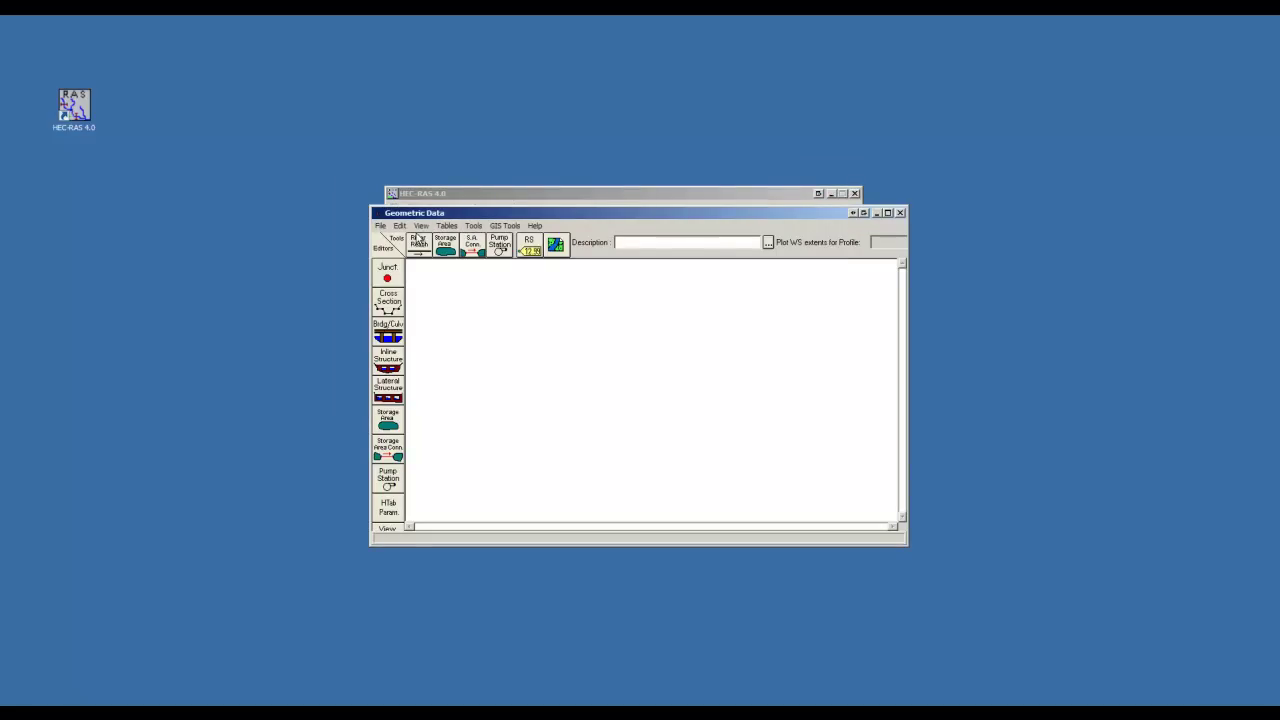
{"action": "left_click", "coordinate": [380, 226]}
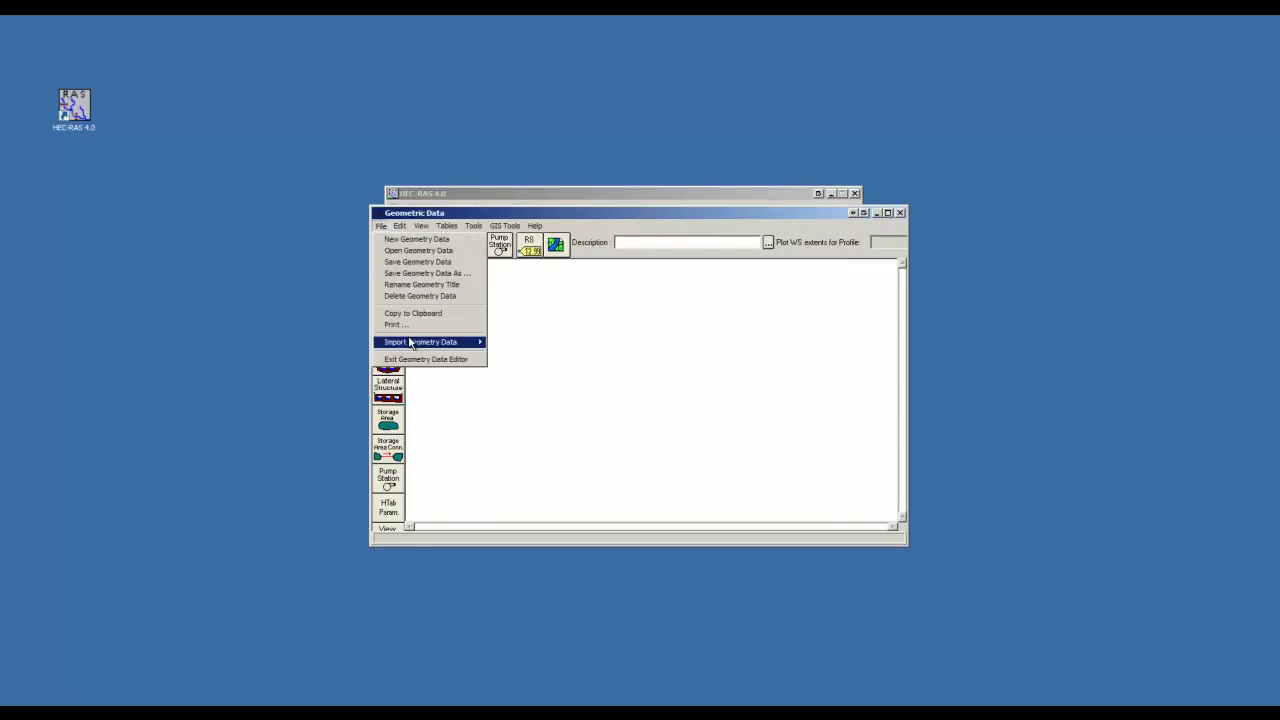
{"action": "mouse_move", "coordinate": [409, 343]}
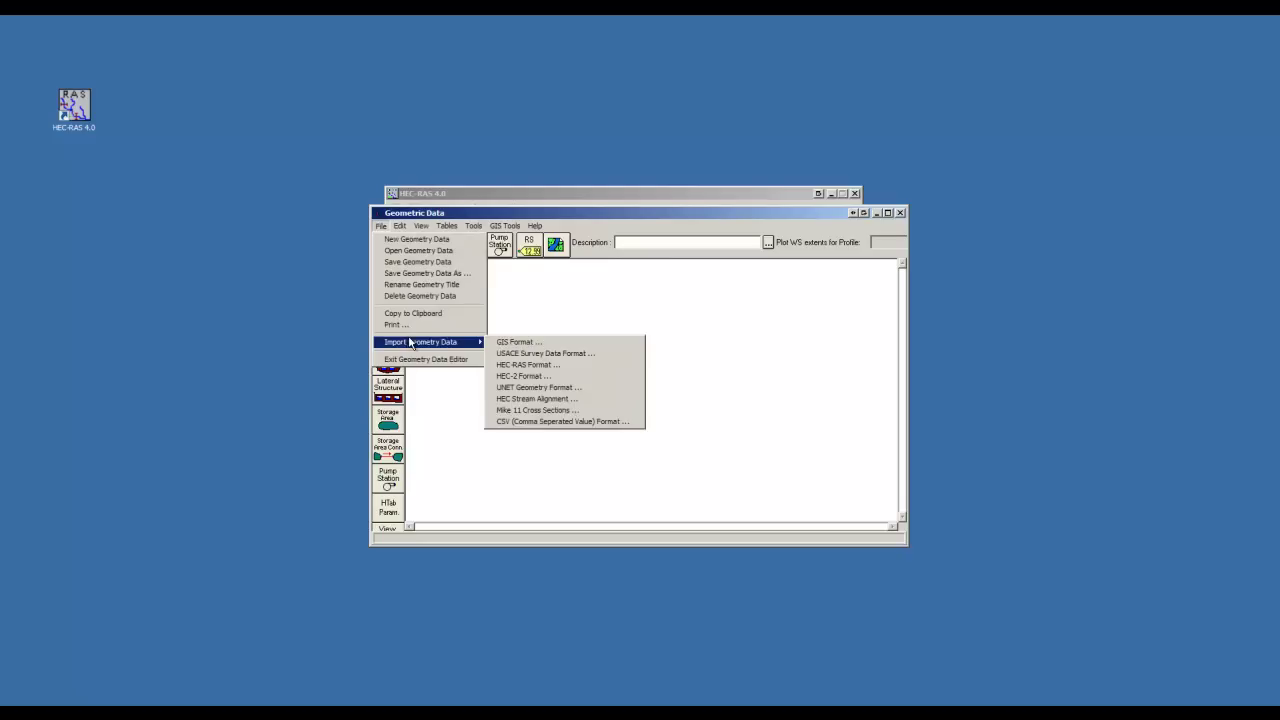
{"action": "left_click", "coordinate": [523, 366]}
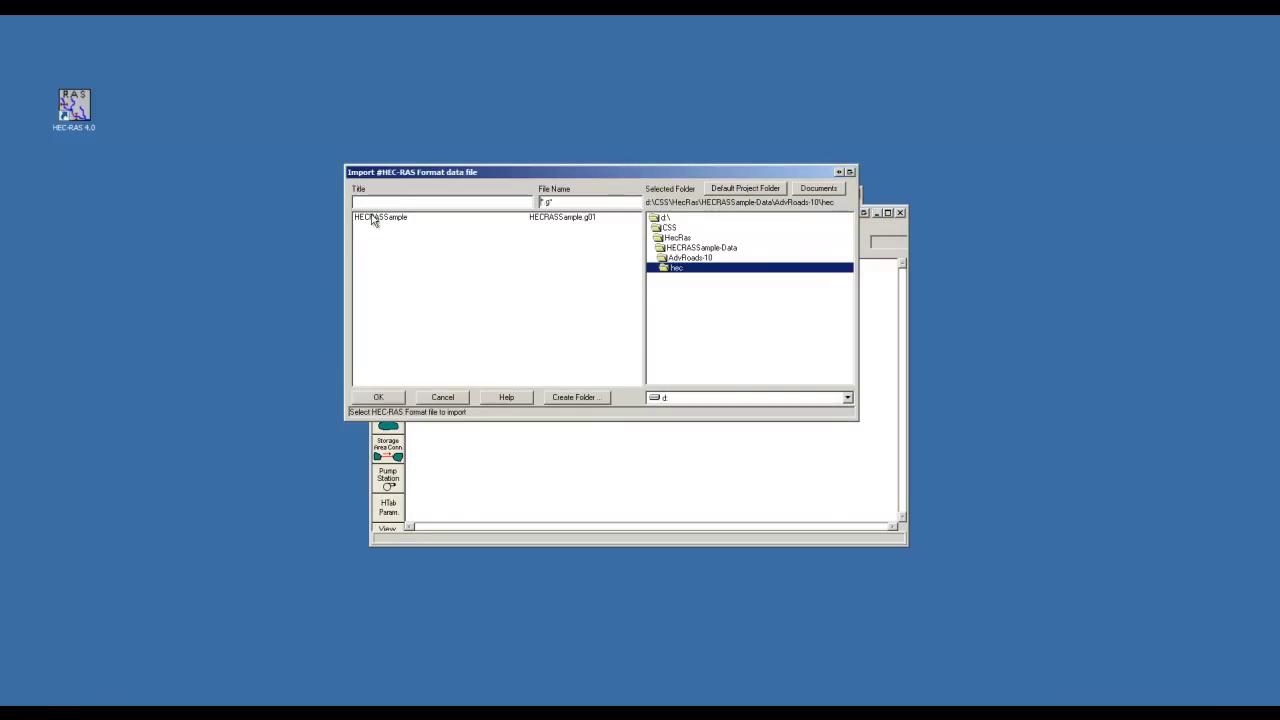
{"action": "left_click", "coordinate": [373, 221]}
{"action": "left_click", "coordinate": [378, 398]}
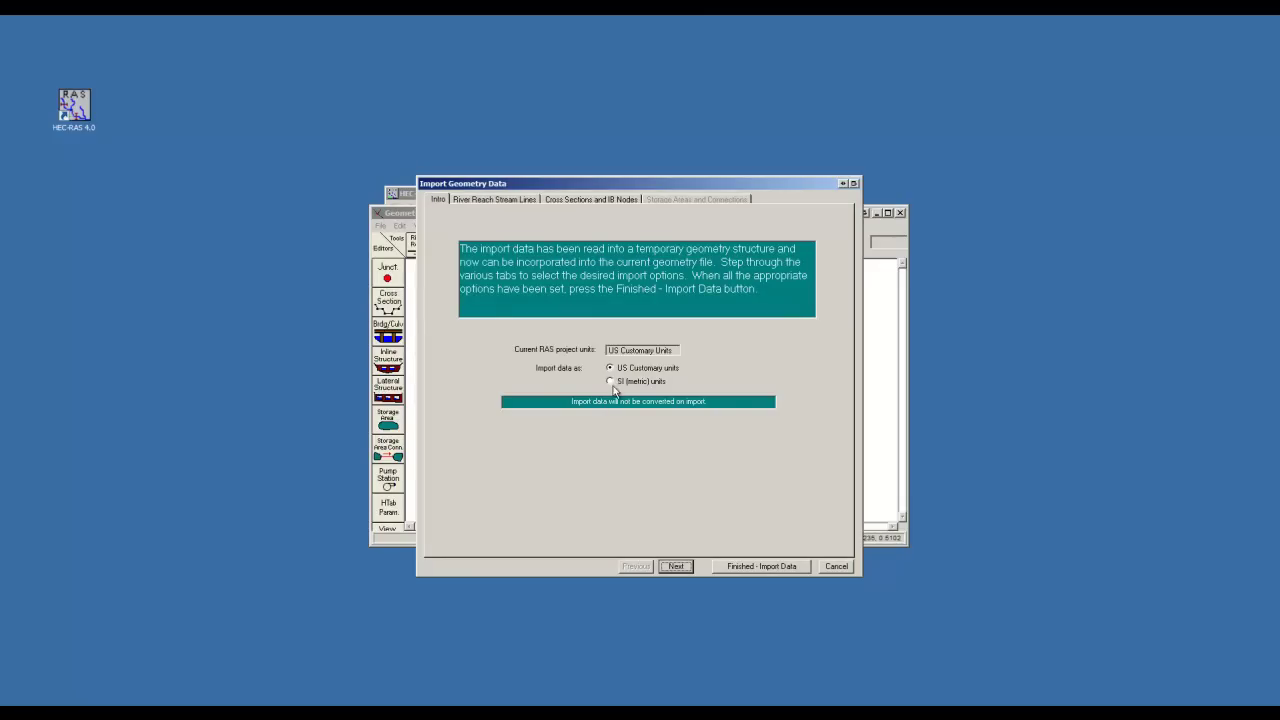
{"action": "left_click", "coordinate": [612, 384]}
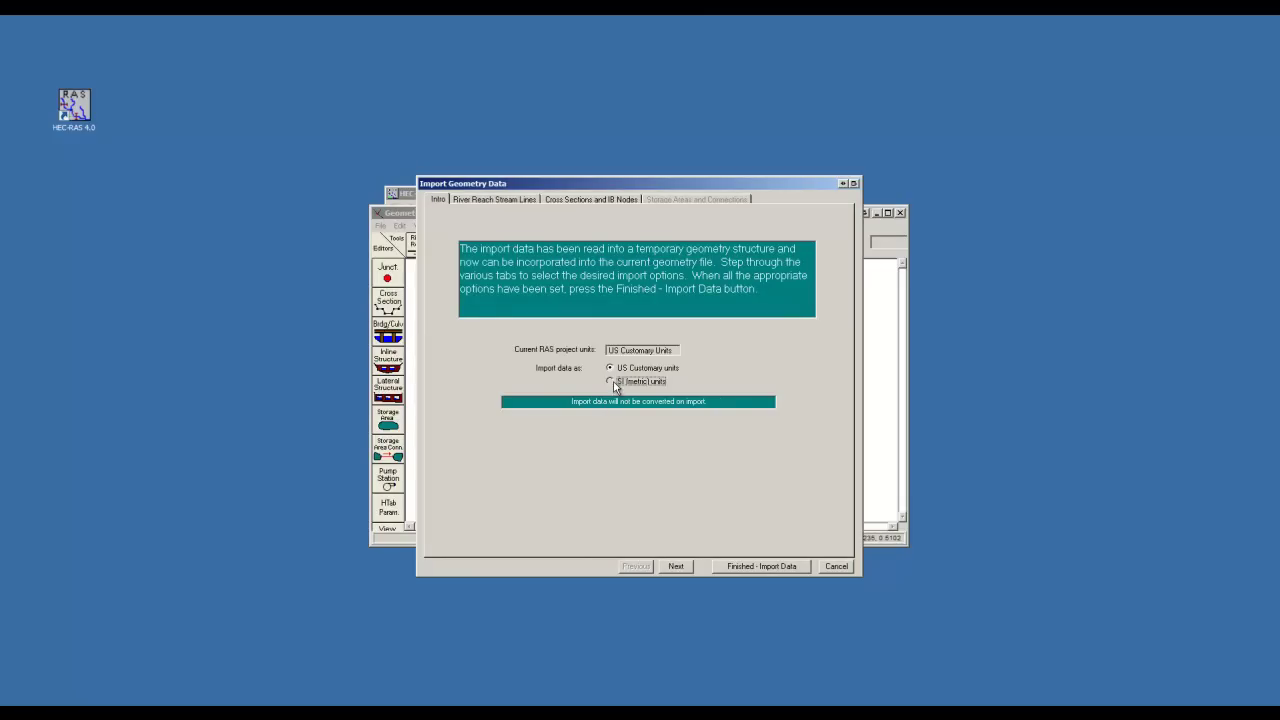
{"action": "left_click", "coordinate": [748, 567]}
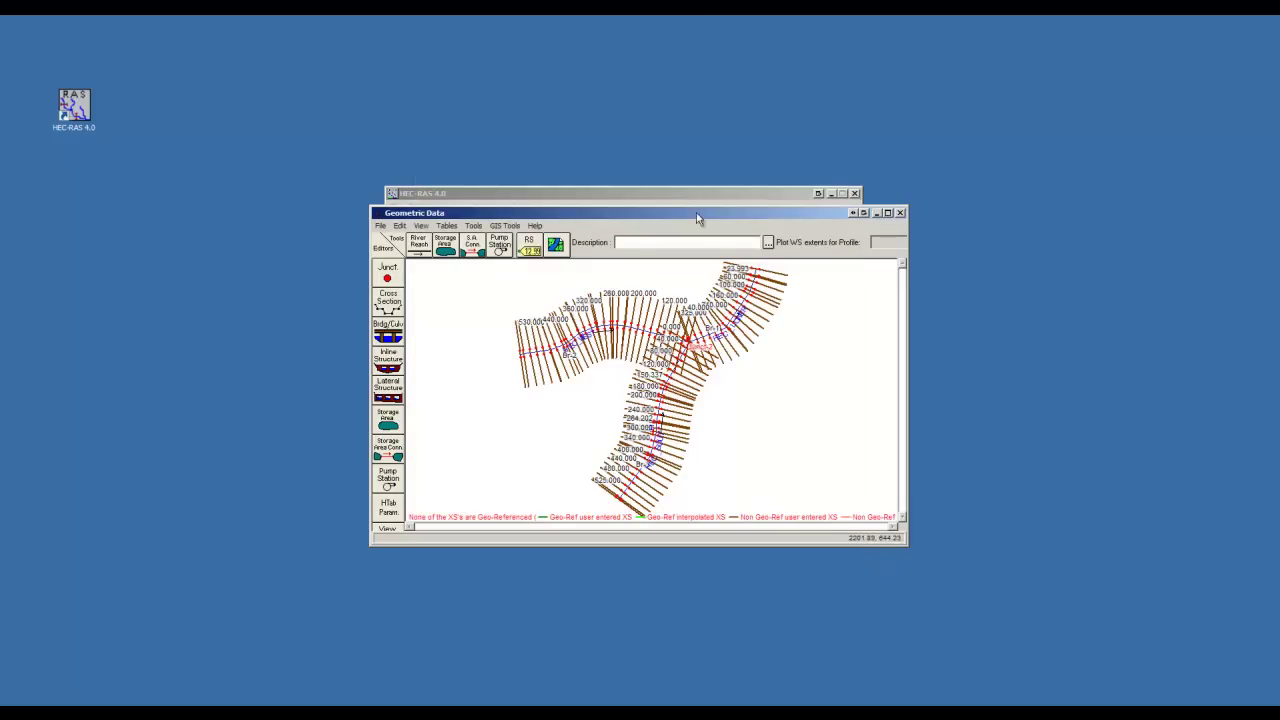
Step: Save the geometry as Run-01 and exit the Geometric Data editor
{"action": "left_click", "coordinate": [380, 226]}
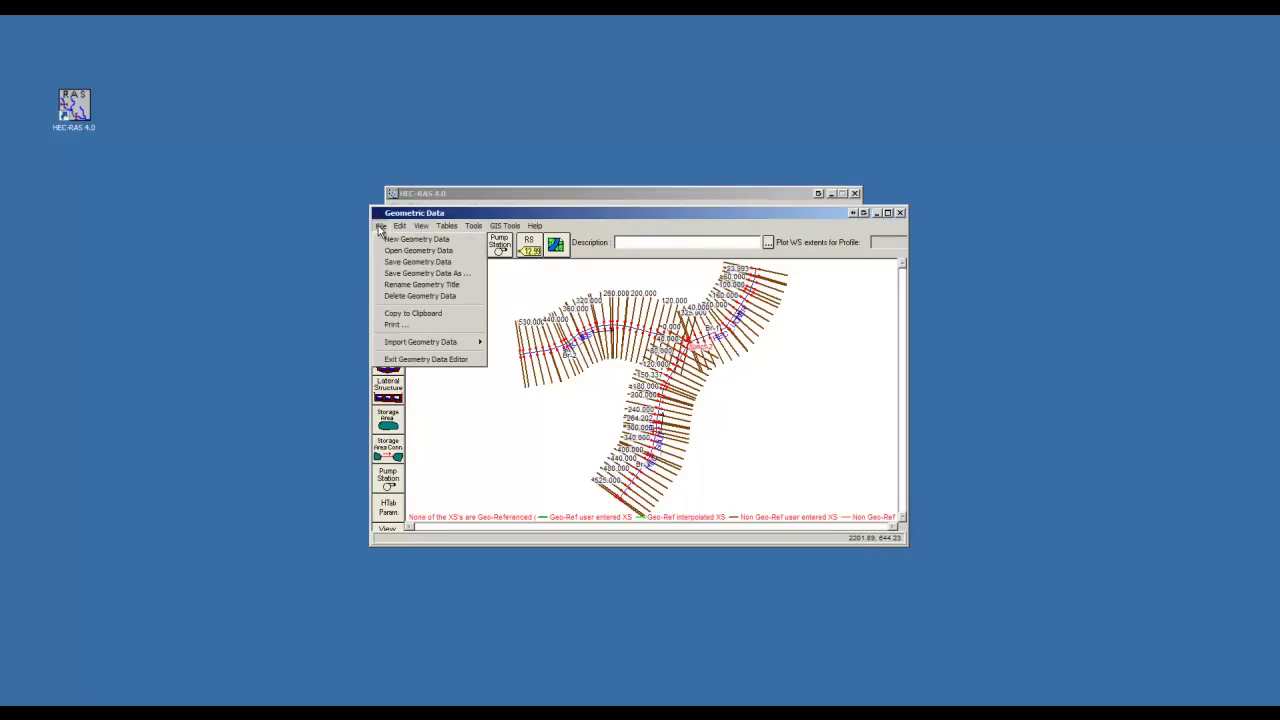
{"action": "left_click", "coordinate": [395, 272]}
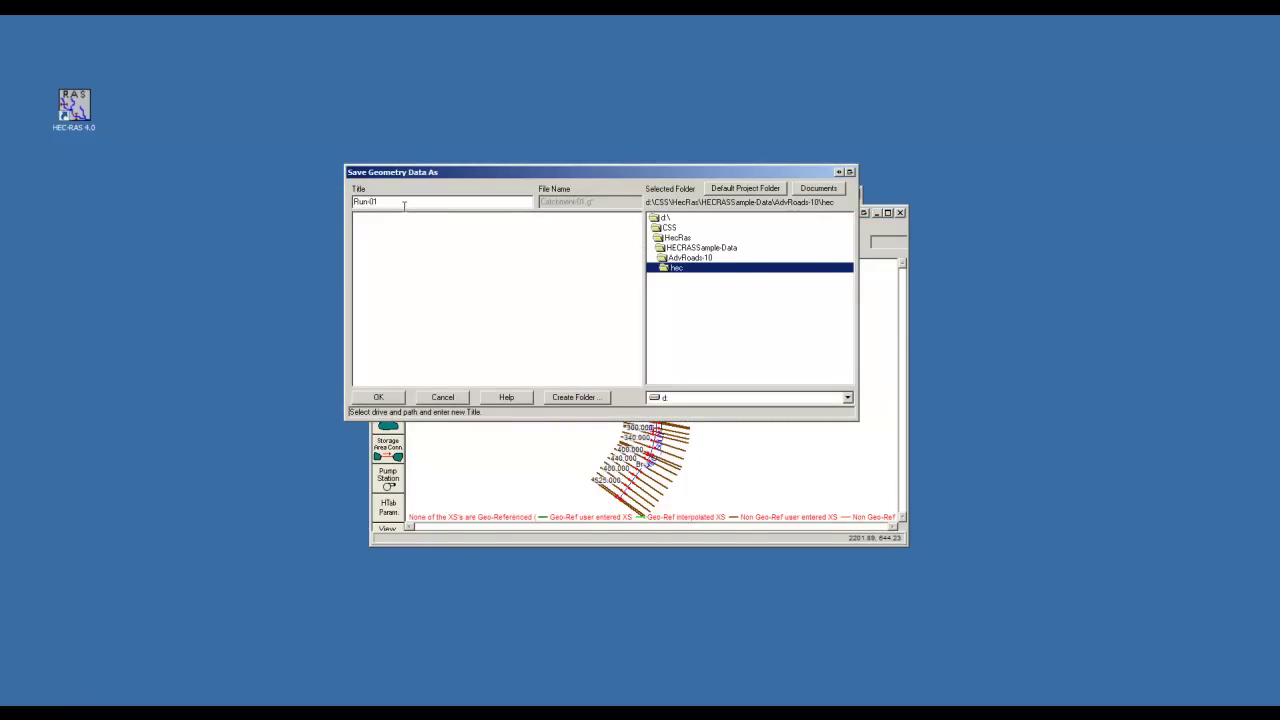
{"action": "left_click", "coordinate": [378, 398]}
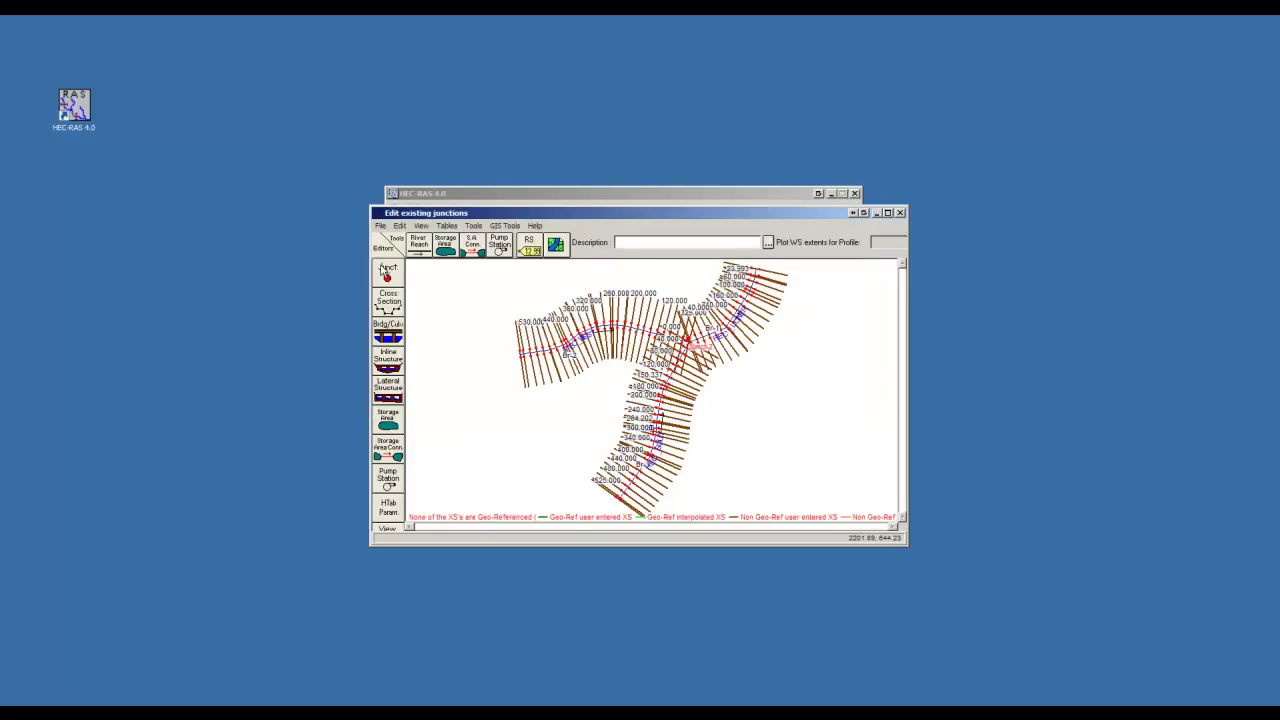
{"action": "left_click", "coordinate": [380, 226]}
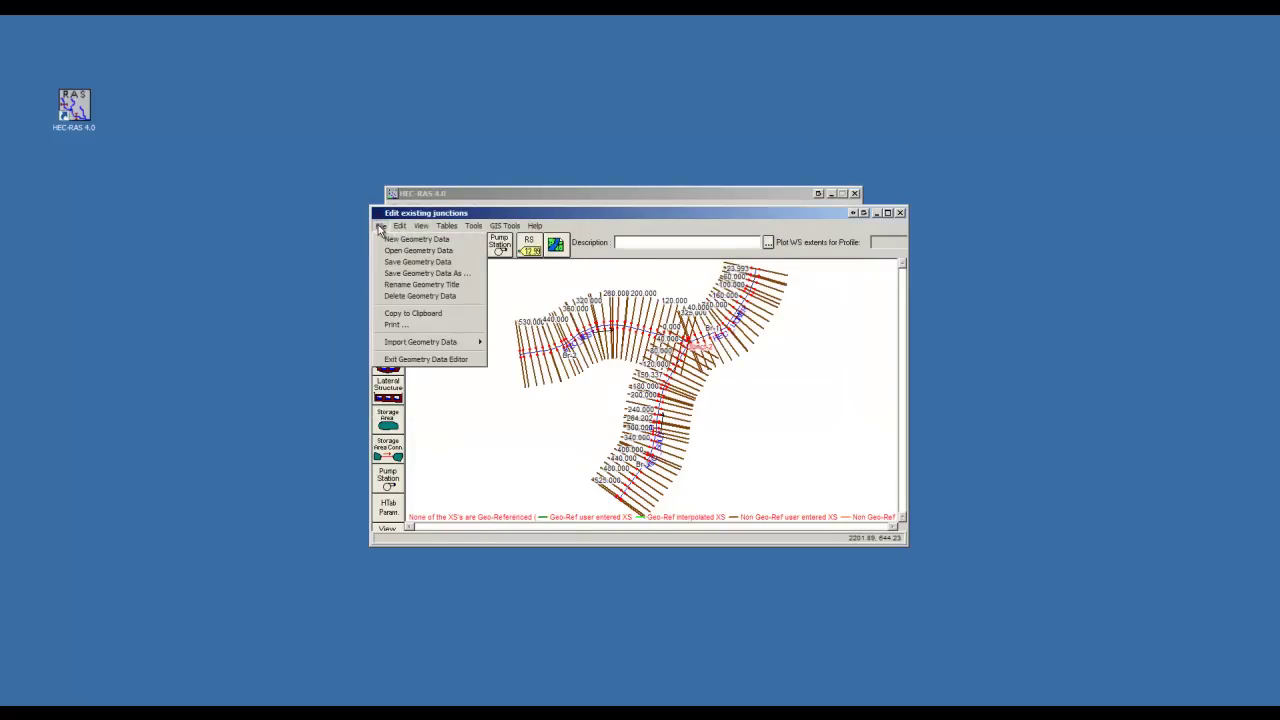
{"action": "left_click", "coordinate": [408, 358]}
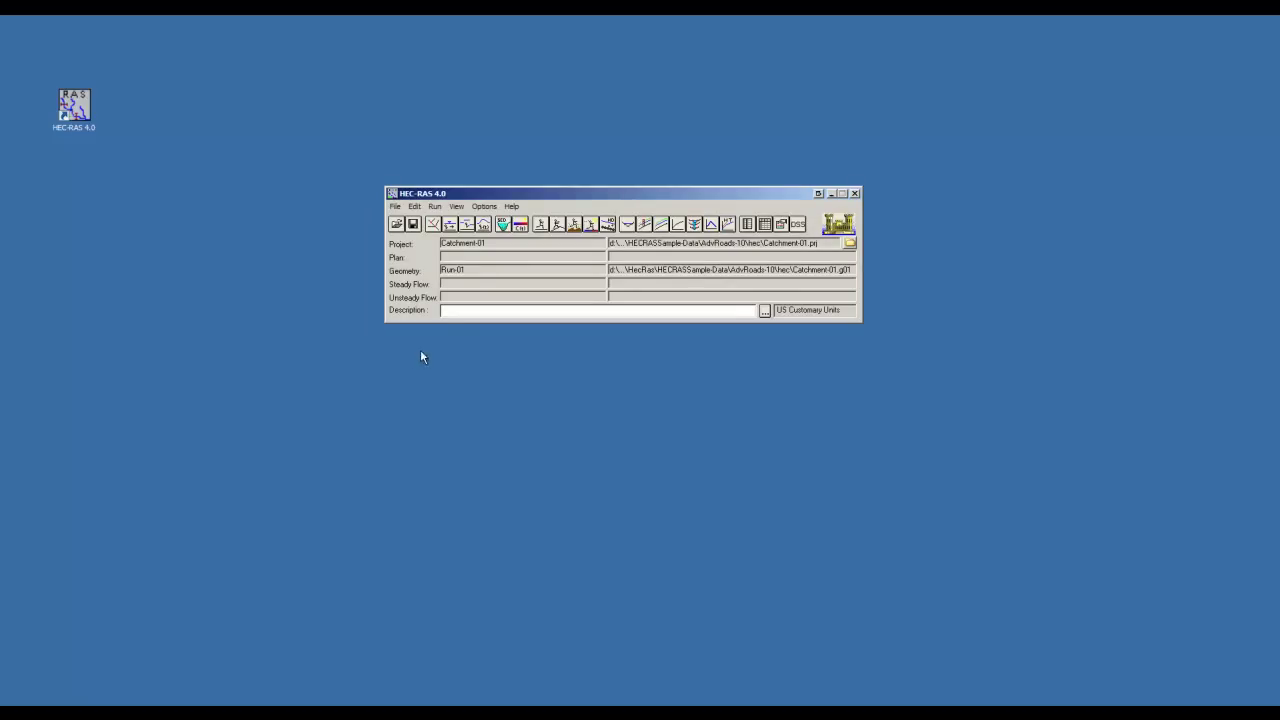